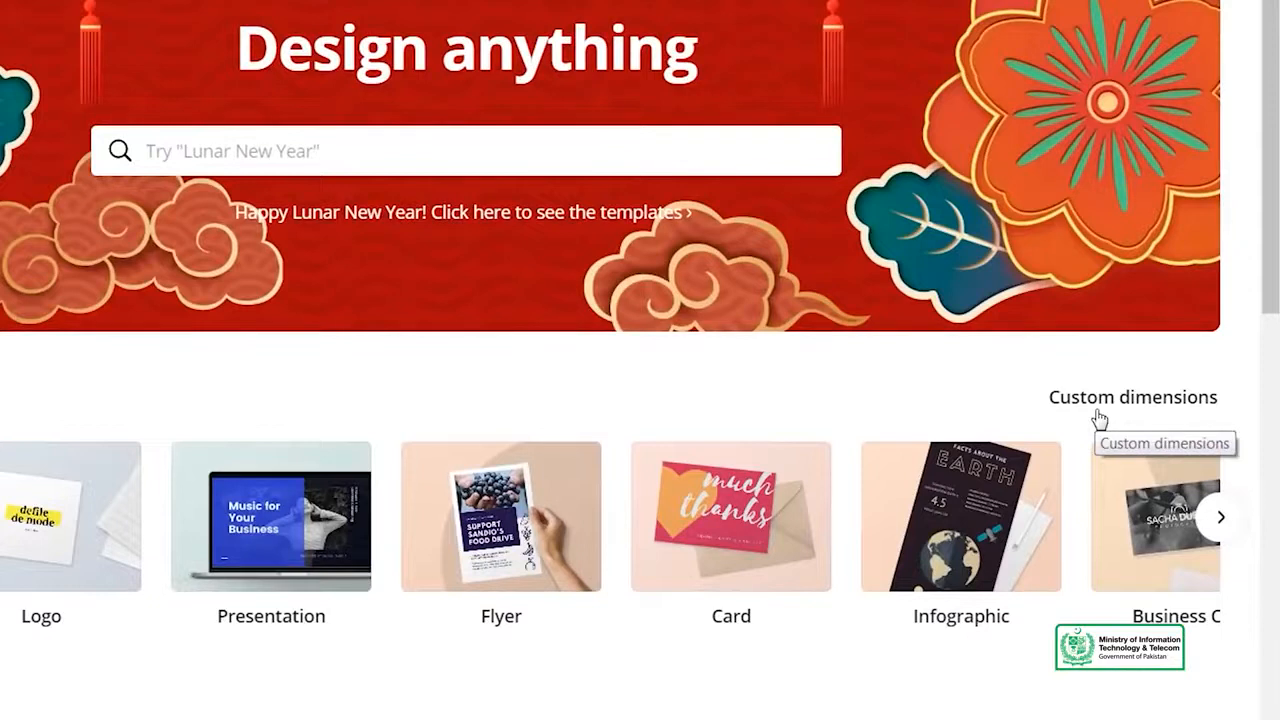
Step: Create a new design with custom dimensions of 550 × 370 px
click(1099, 416)
text(550)
text(370)
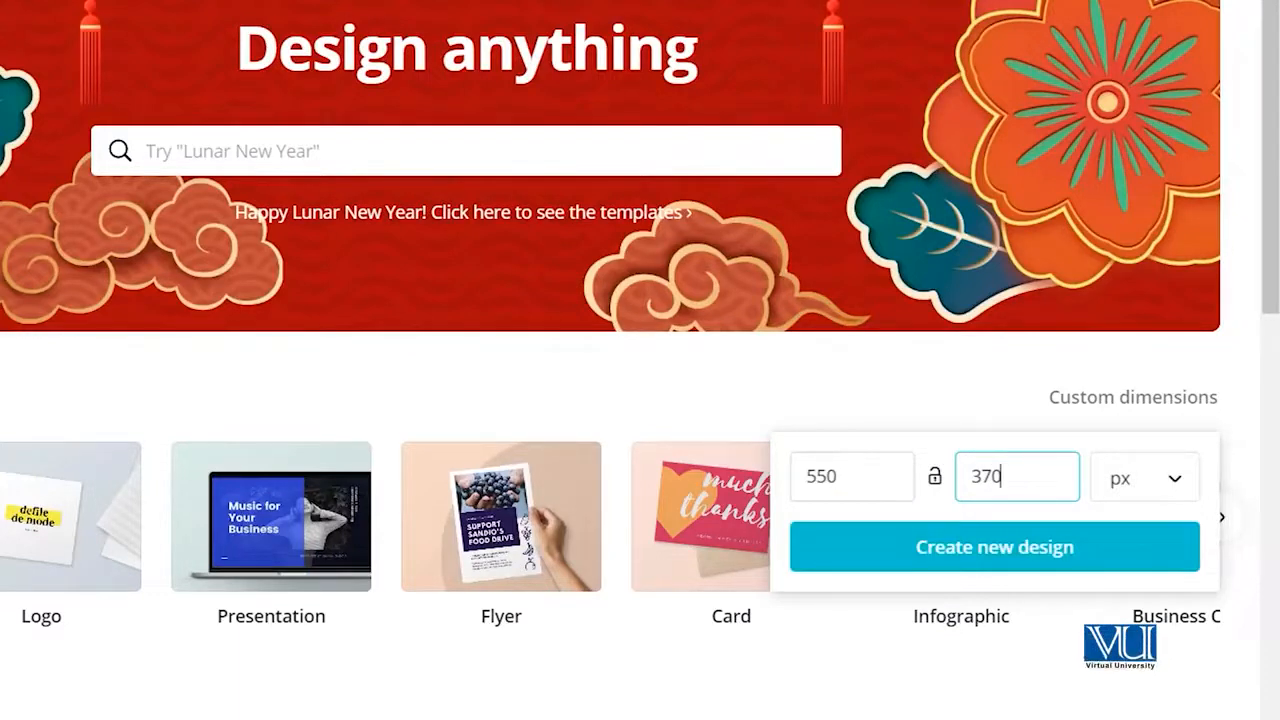
click(1188, 497)
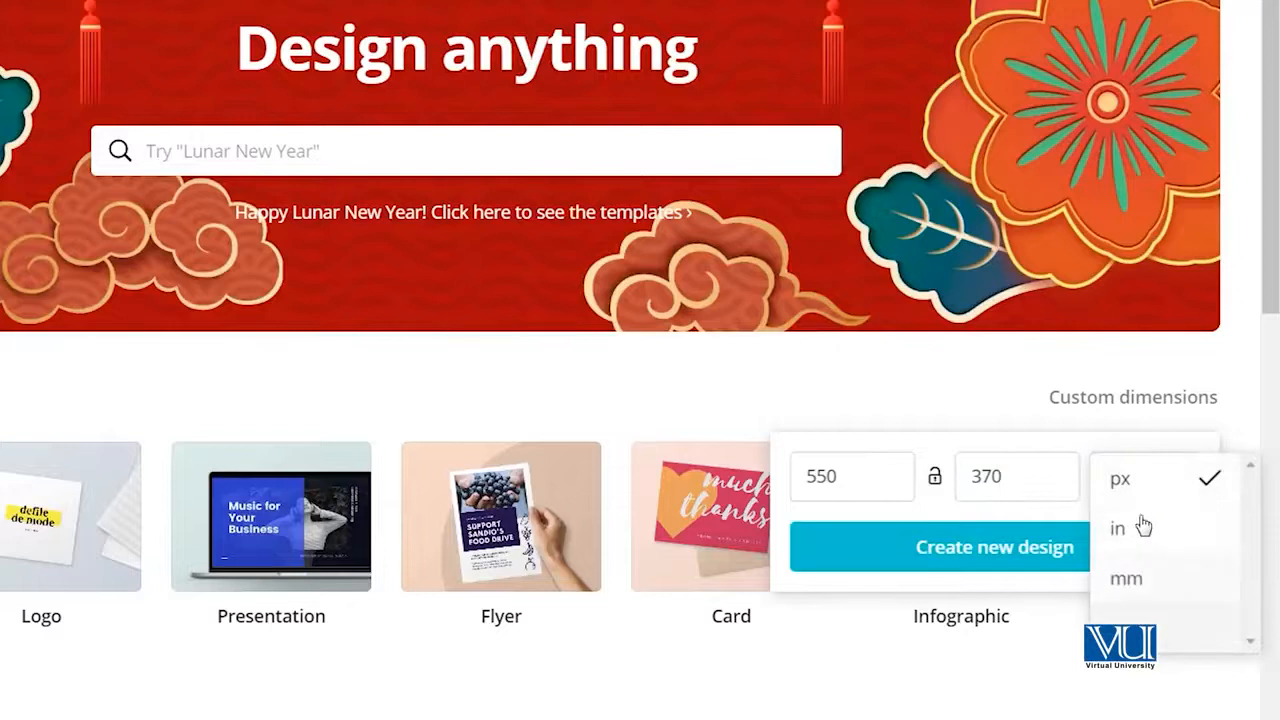
click(1148, 492)
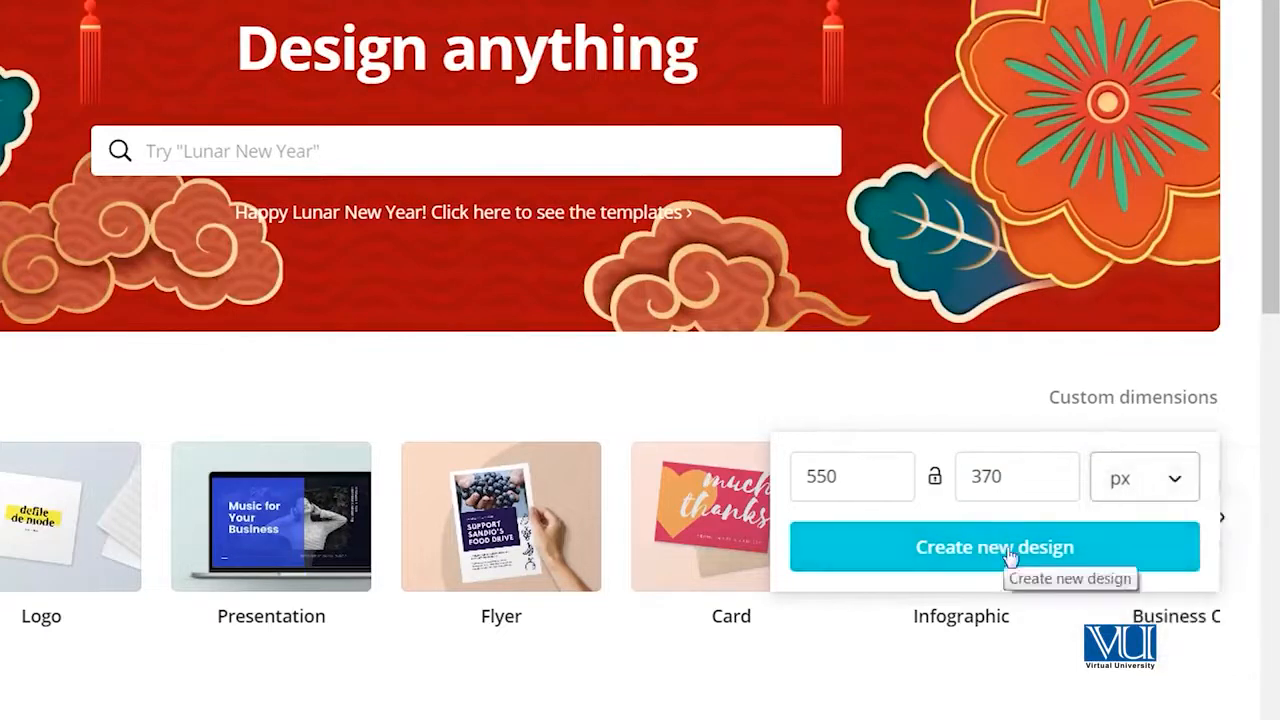
click(1008, 552)
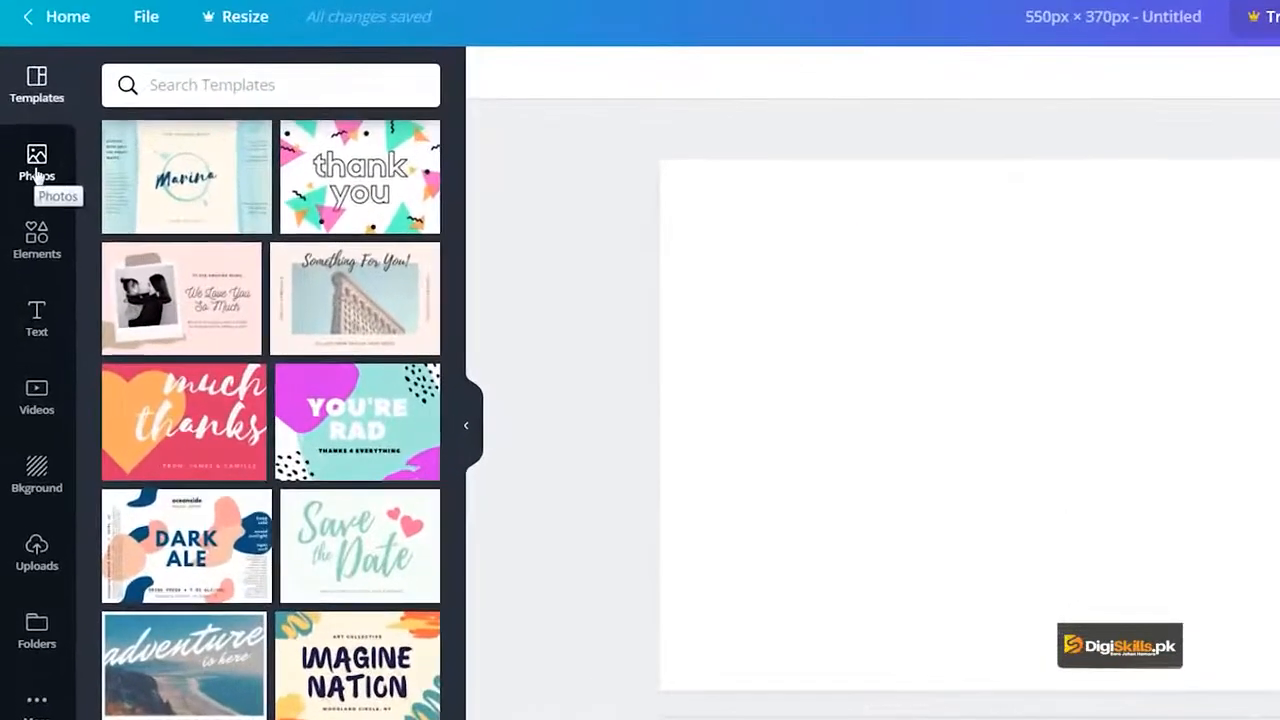
Step: Upload the cut-out portrait image from the Recording Data folder to the design's uploads
click(36, 172)
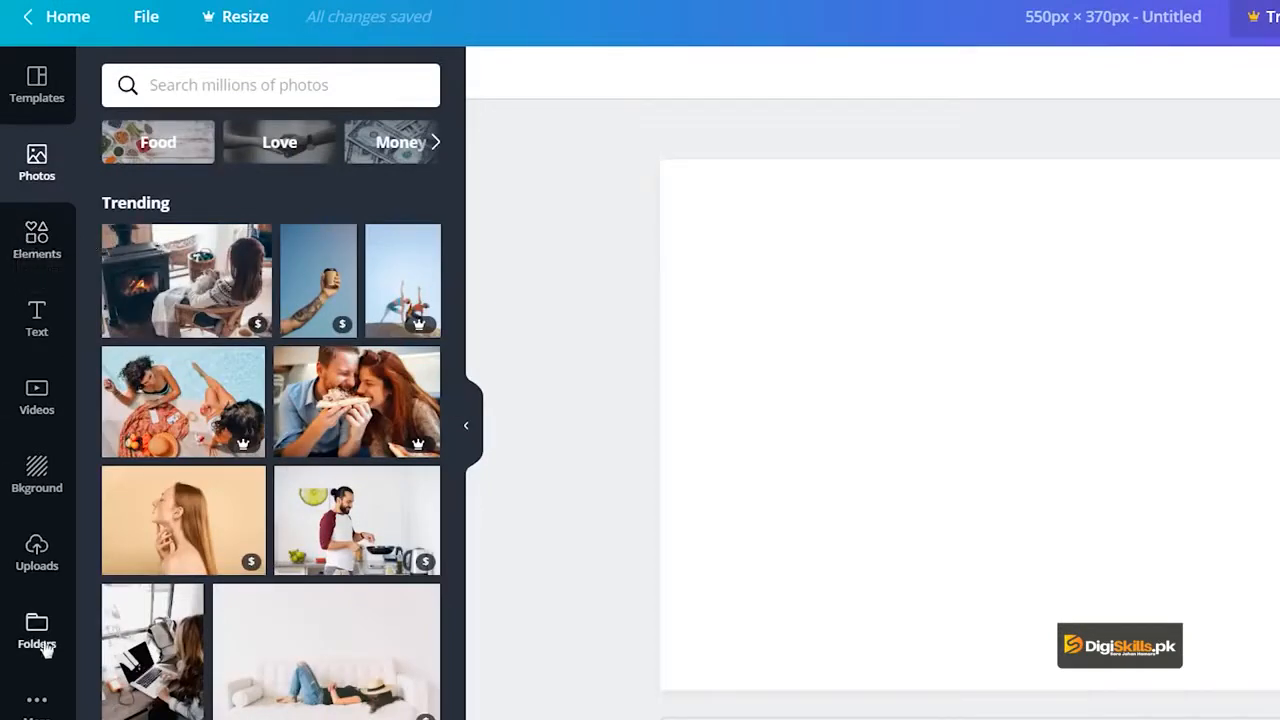
click(38, 562)
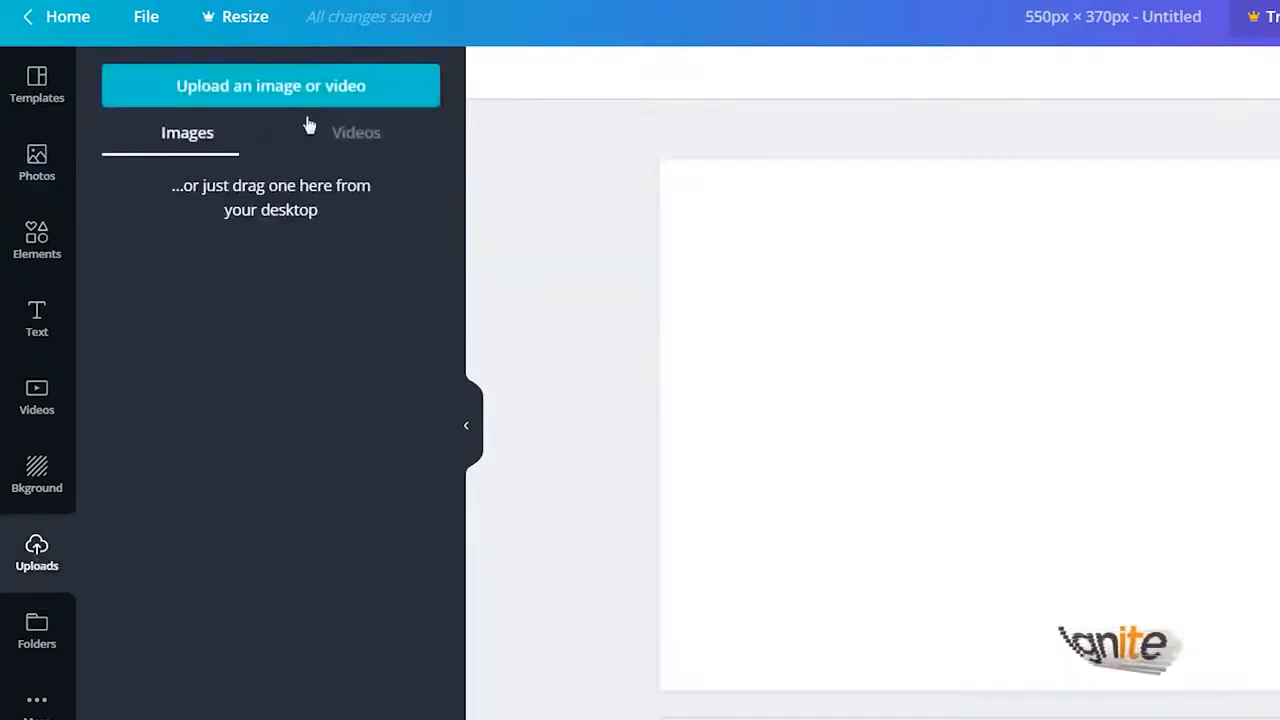
click(251, 100)
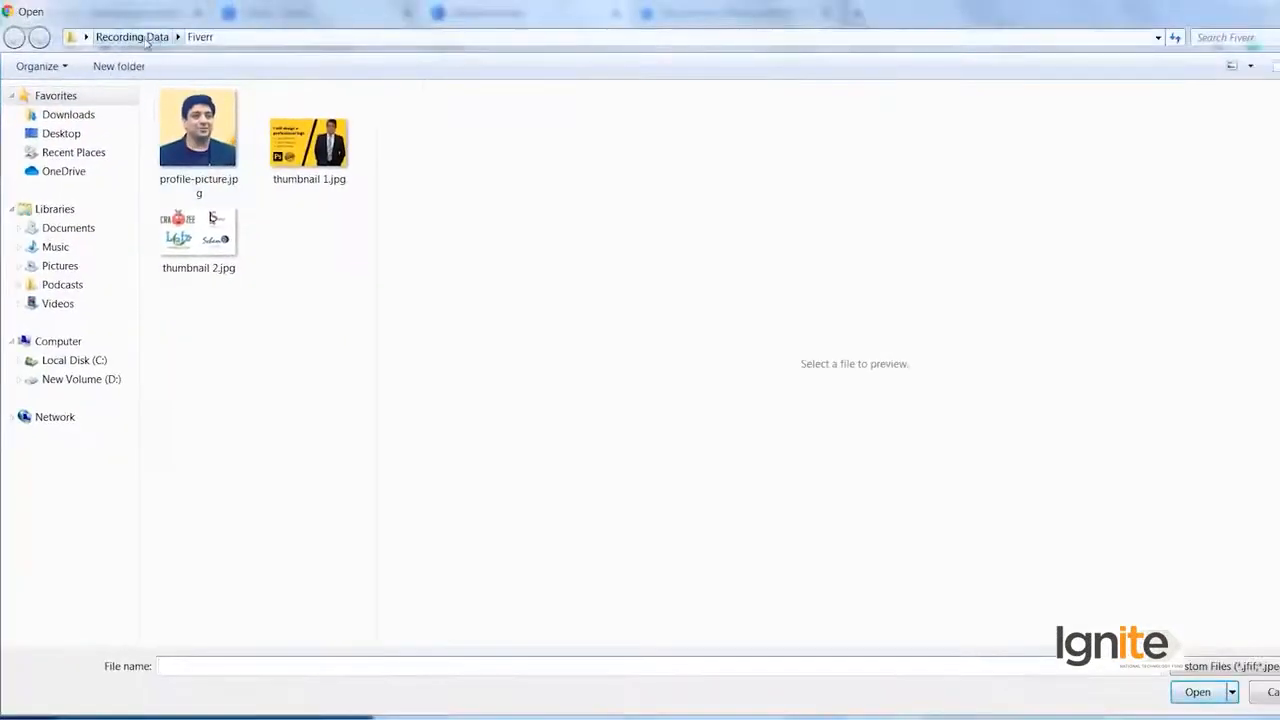
click(132, 37)
double_click(205, 248)
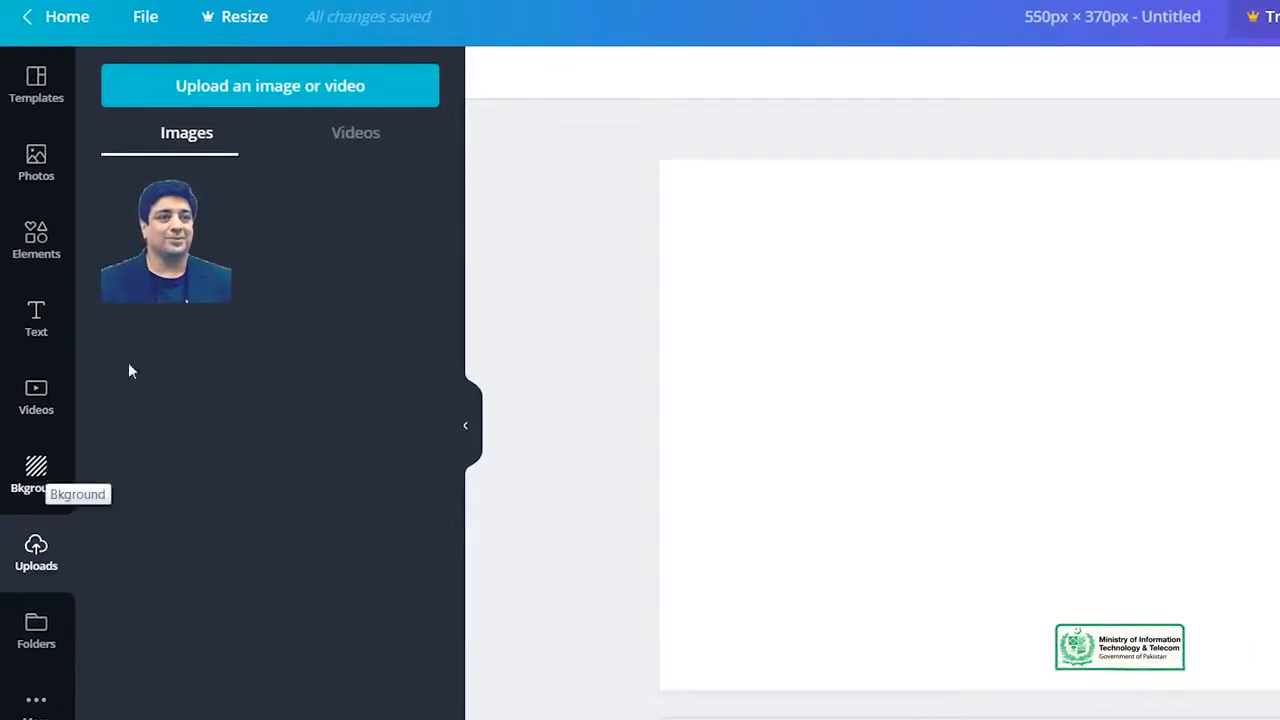
Step: Place the uploaded portrait on the page and try scaling it from its corner, ending at a small size
click(196, 257)
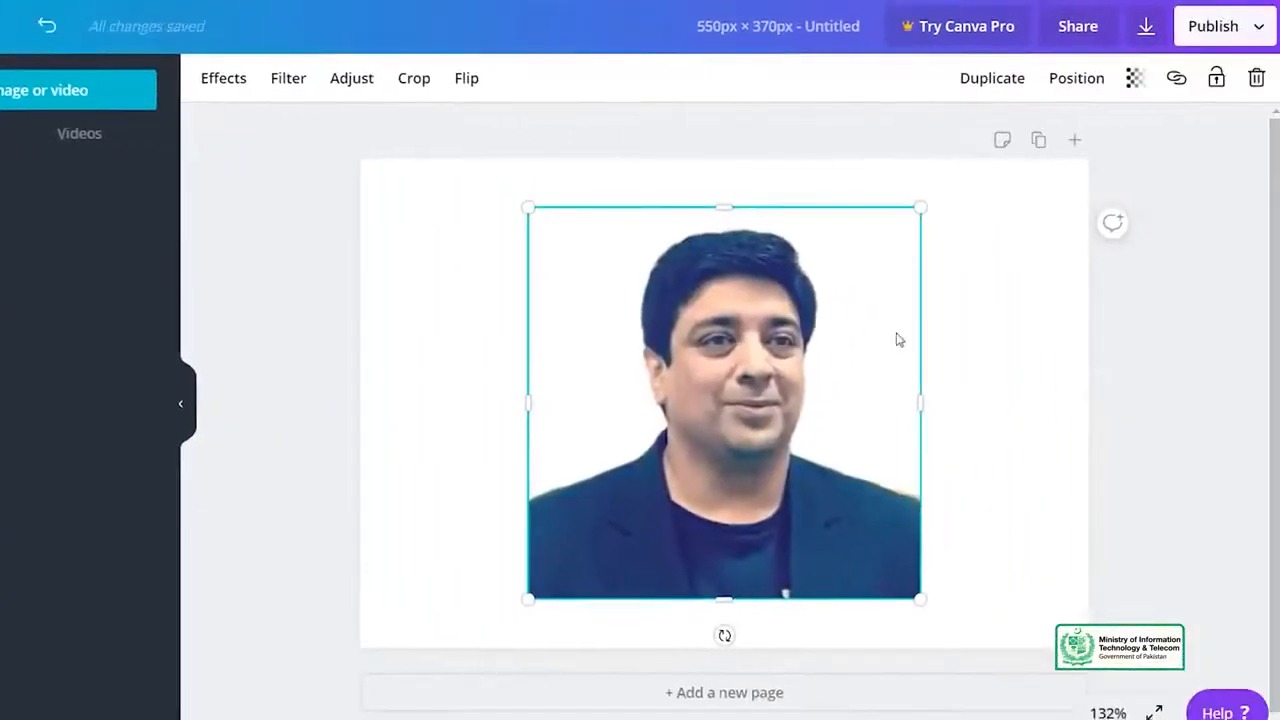
drag(853, 297, 733, 442)
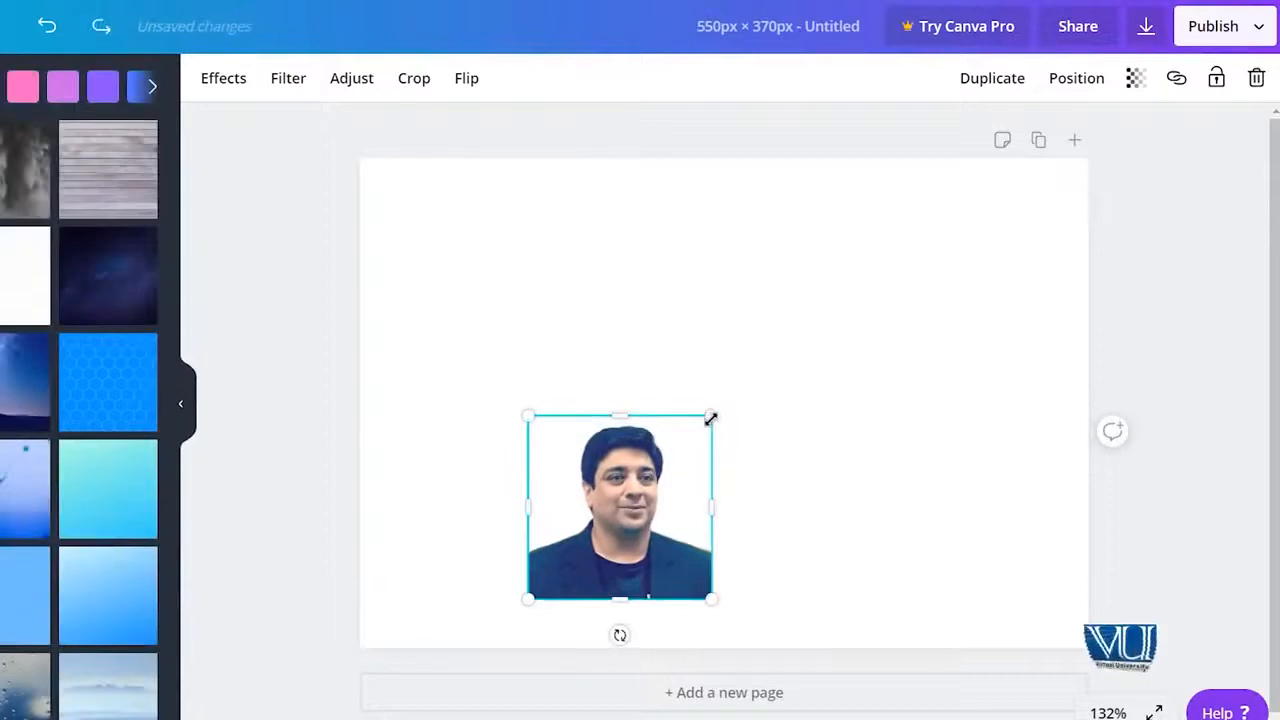
drag(710, 418, 960, 251)
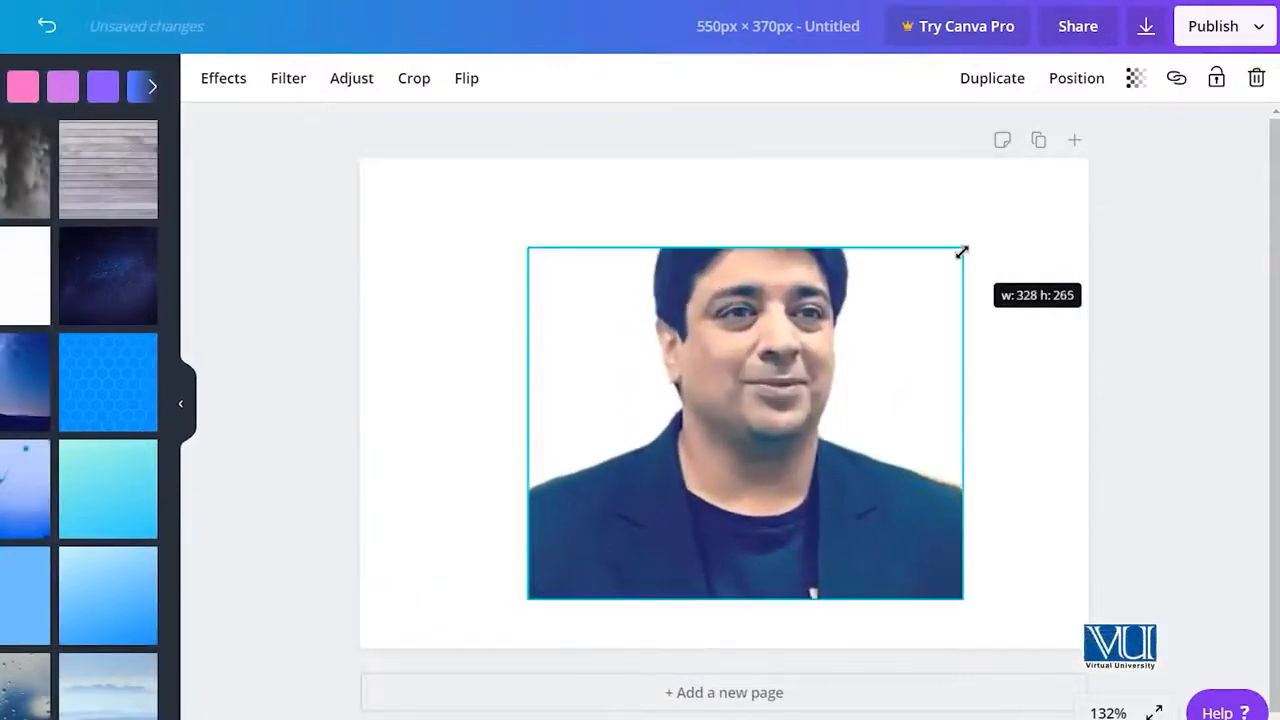
drag(961, 252, 702, 430)
click(770, 367)
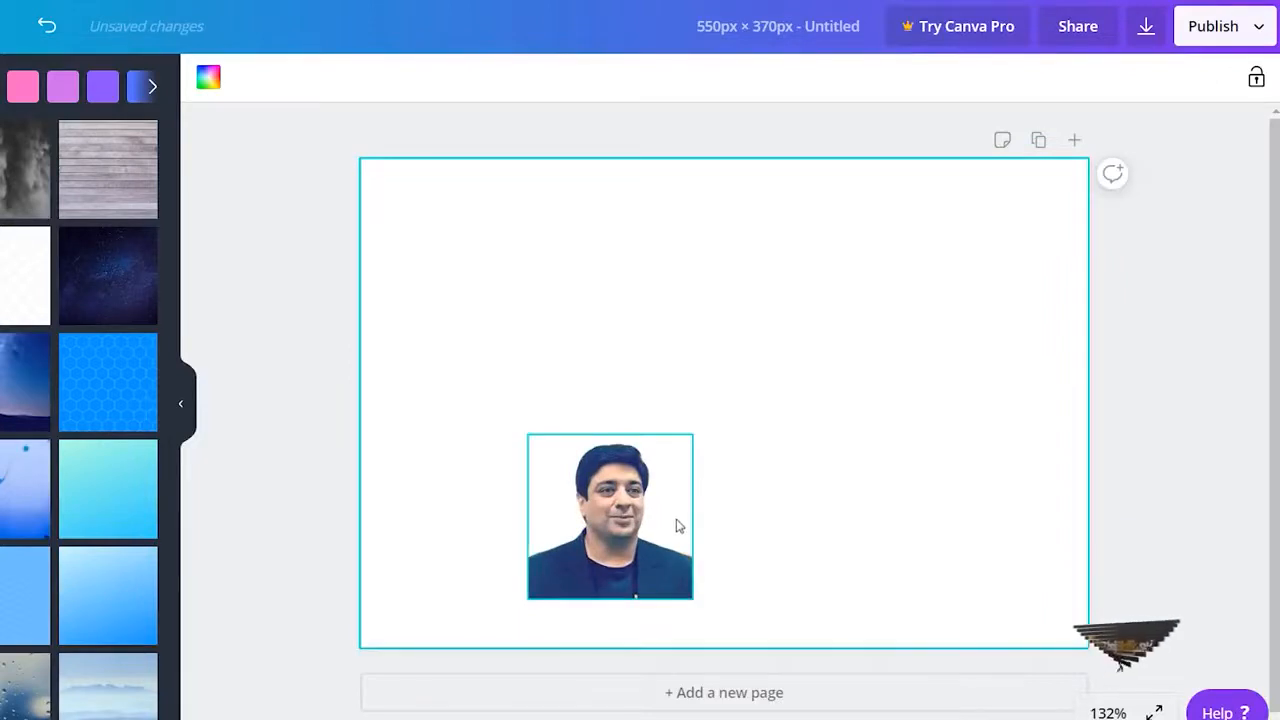
Step: Try widening the small portrait without changing its height, and undo that resize
click(677, 525)
drag(638, 519, 742, 511)
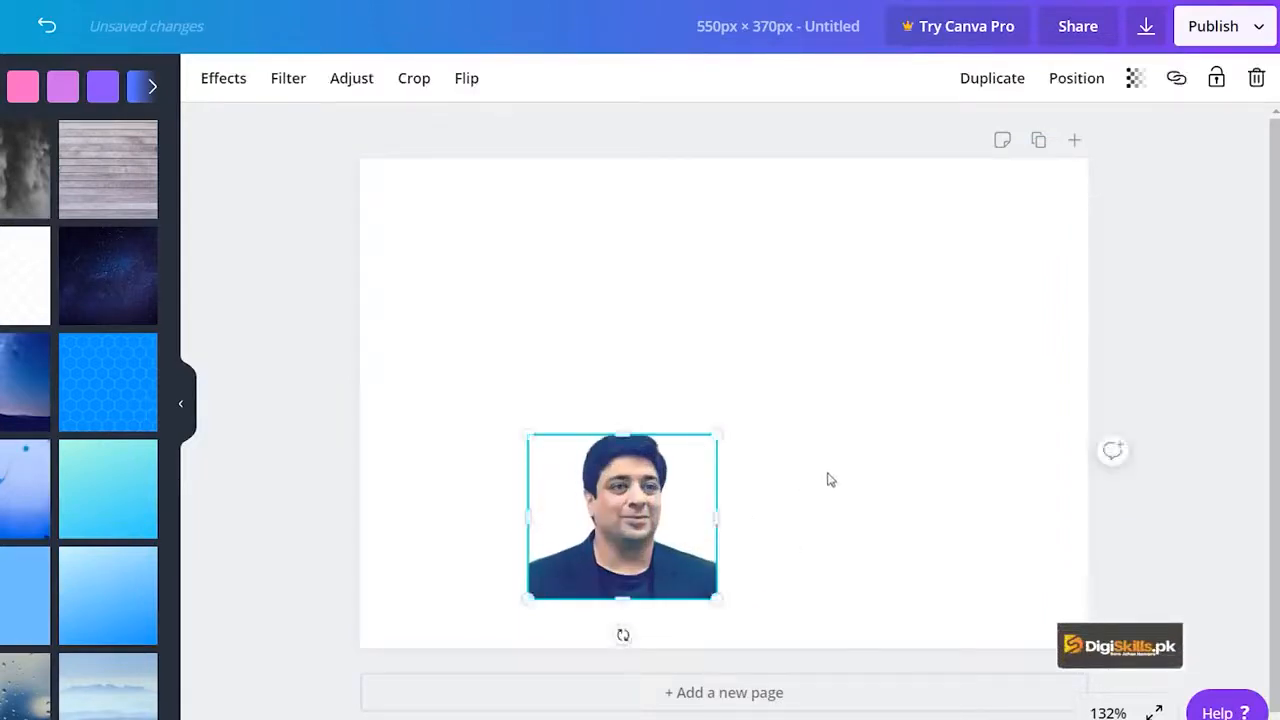
key(ctrl+z)
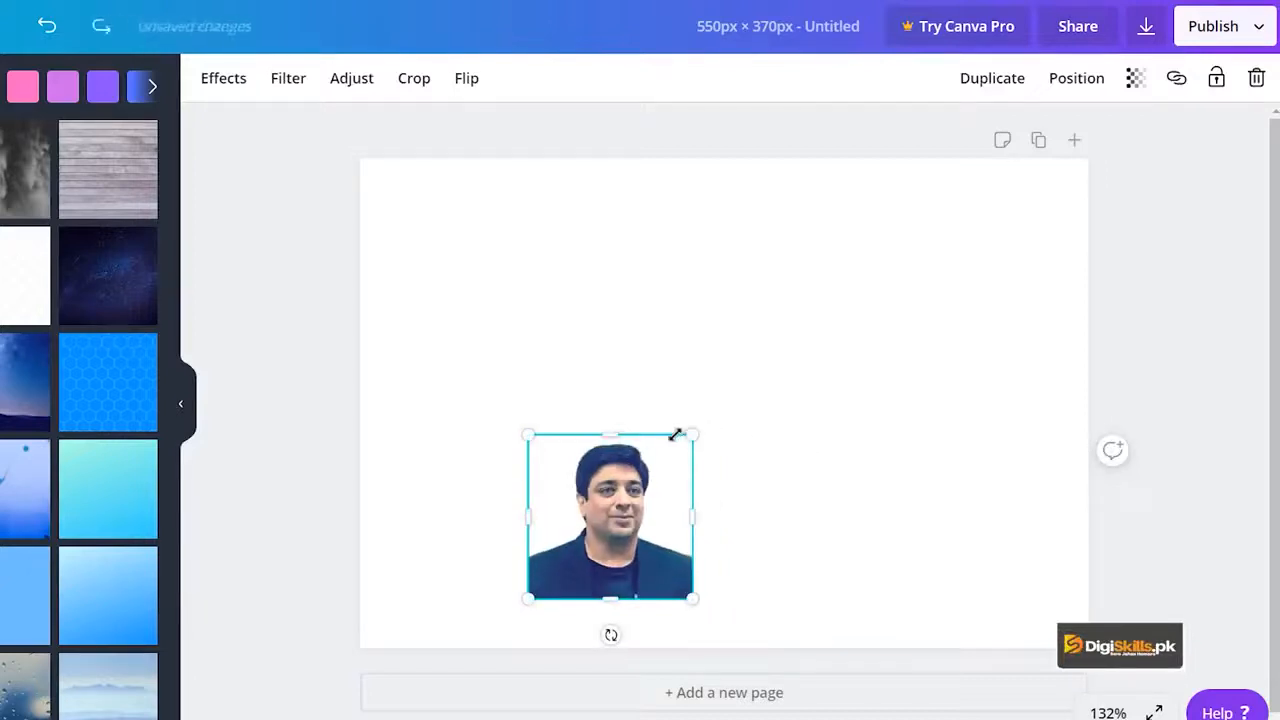
Step: Enlarge the portrait from its corner with its proportions kept, to about 271 × 271
drag(689, 436, 903, 264)
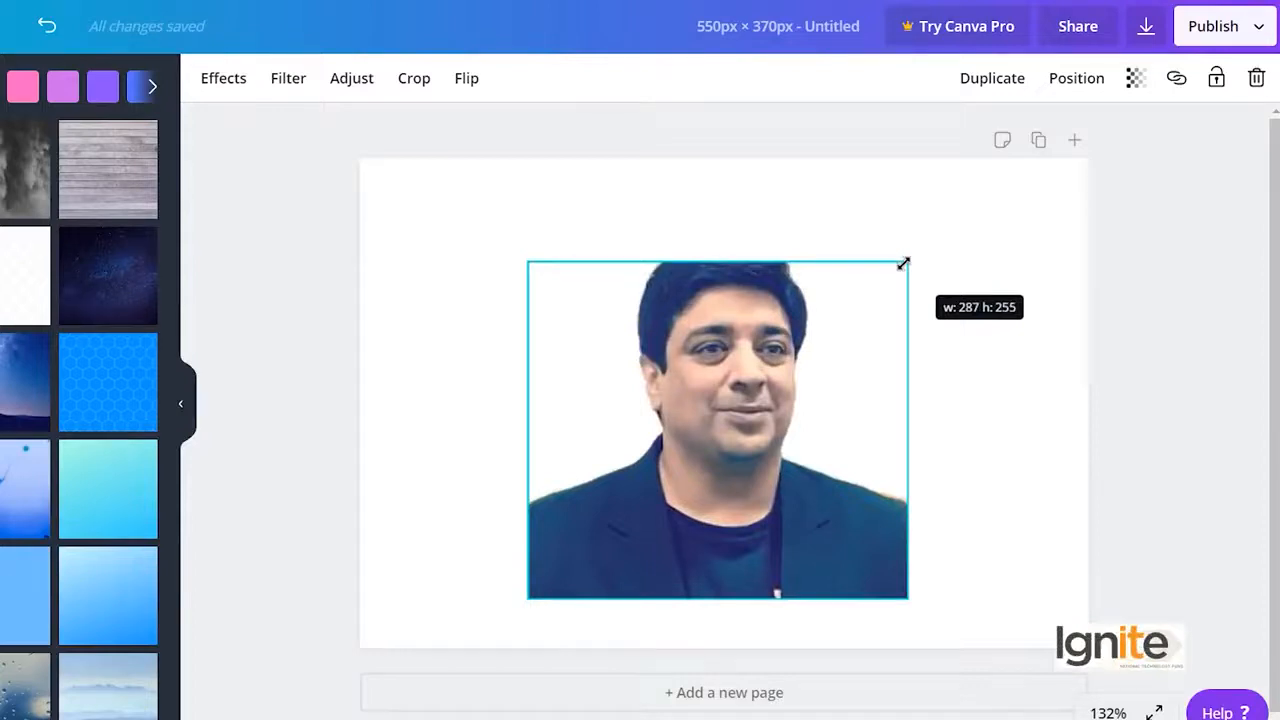
drag(903, 263, 903, 263)
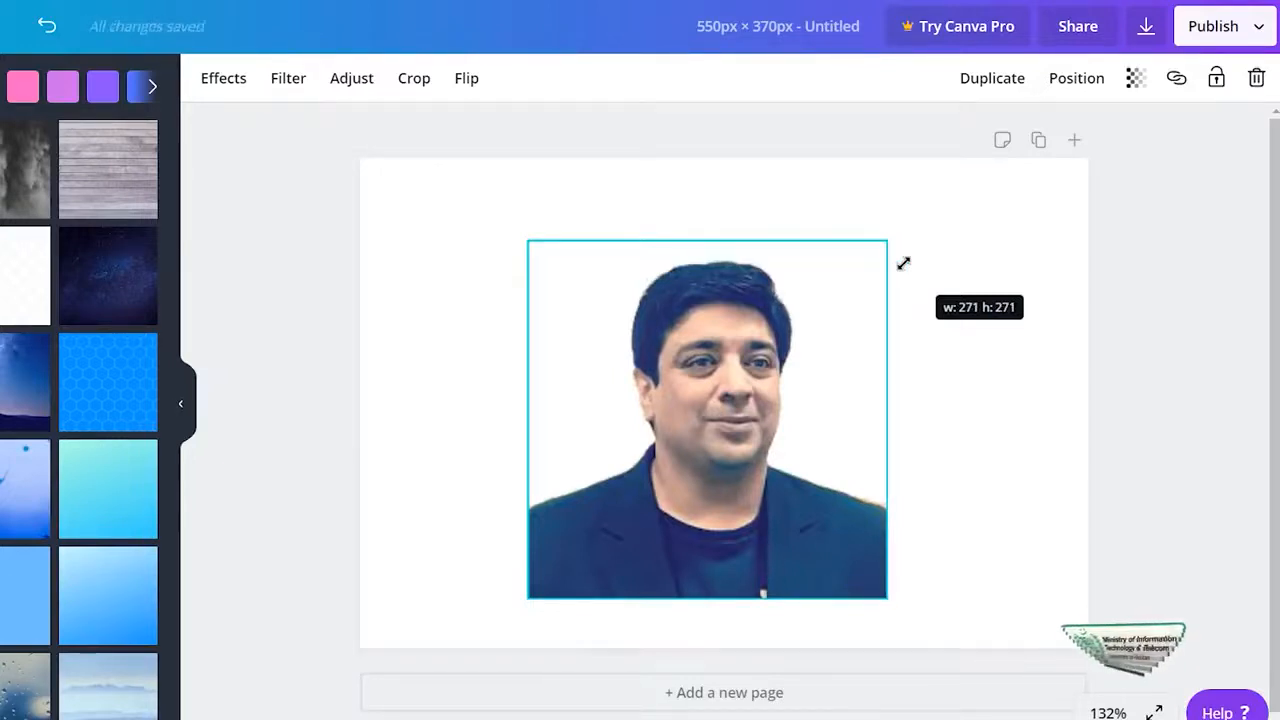
drag(903, 263, 903, 263)
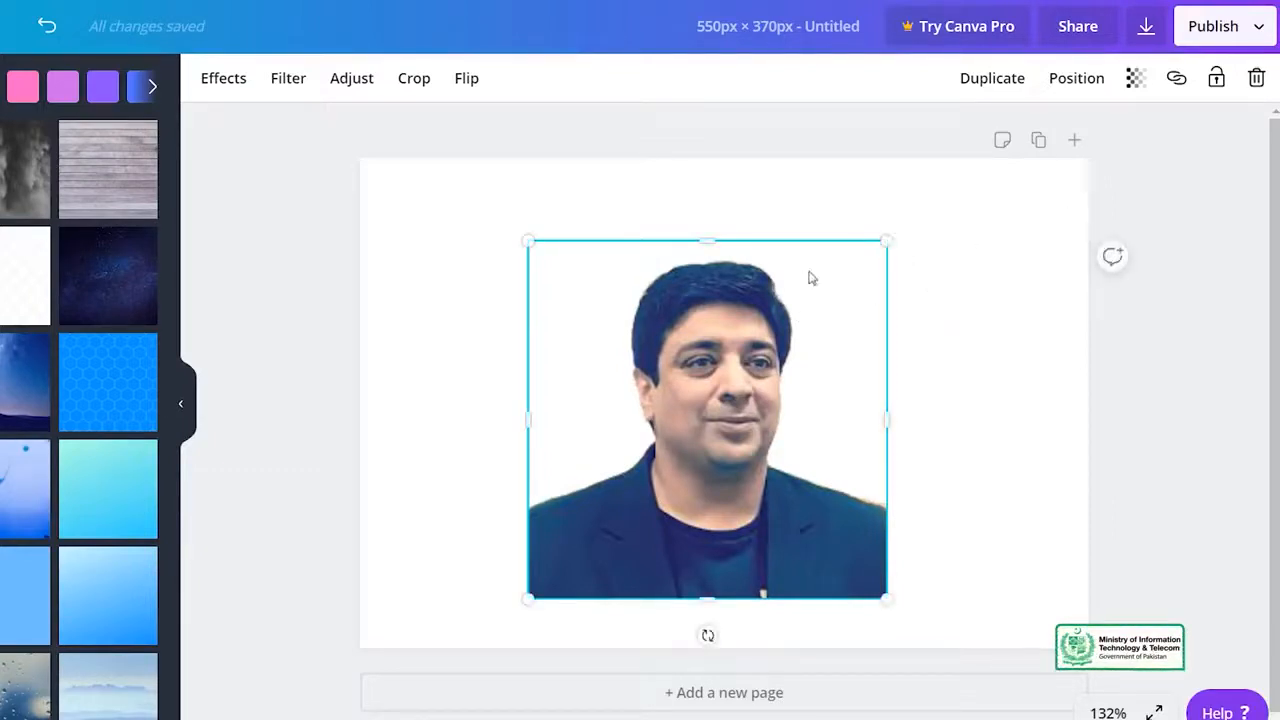
Step: Delete the portrait from the page
click(432, 346)
click(716, 428)
key(Delete)
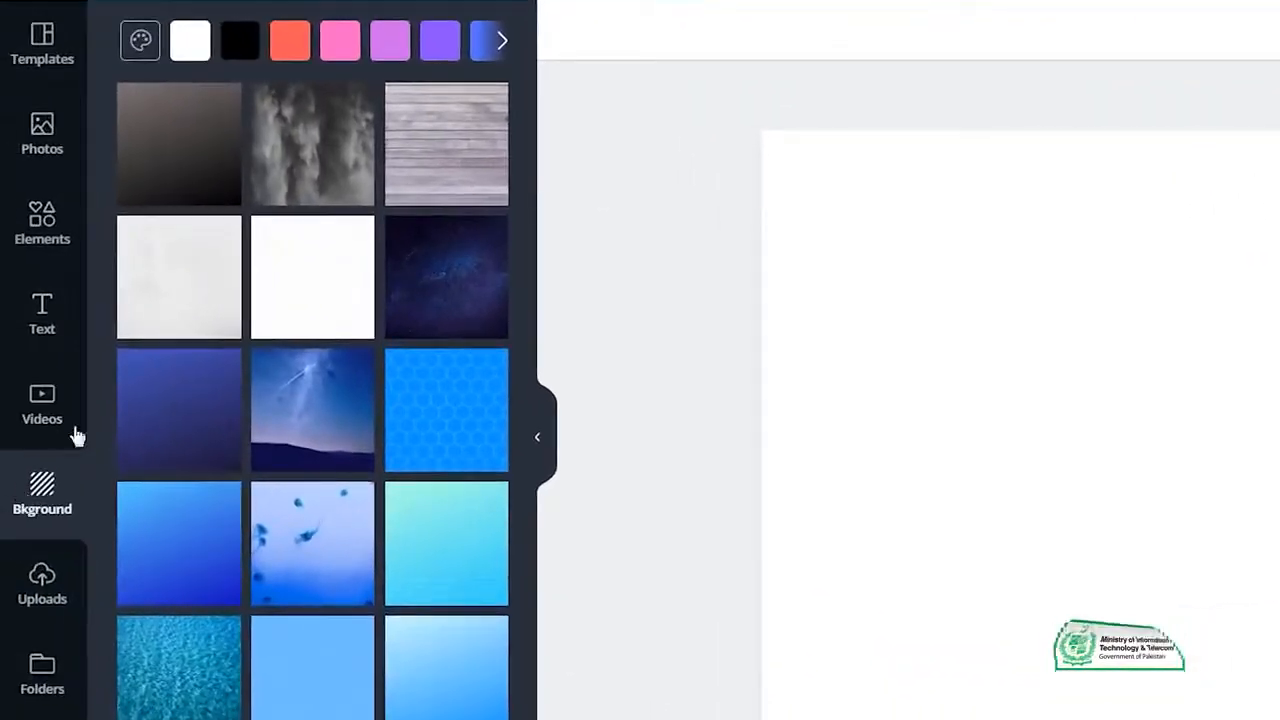
Step: Set the page background to the white pattern with dotted diagonal lines, after trying a solid pink colour
click(314, 288)
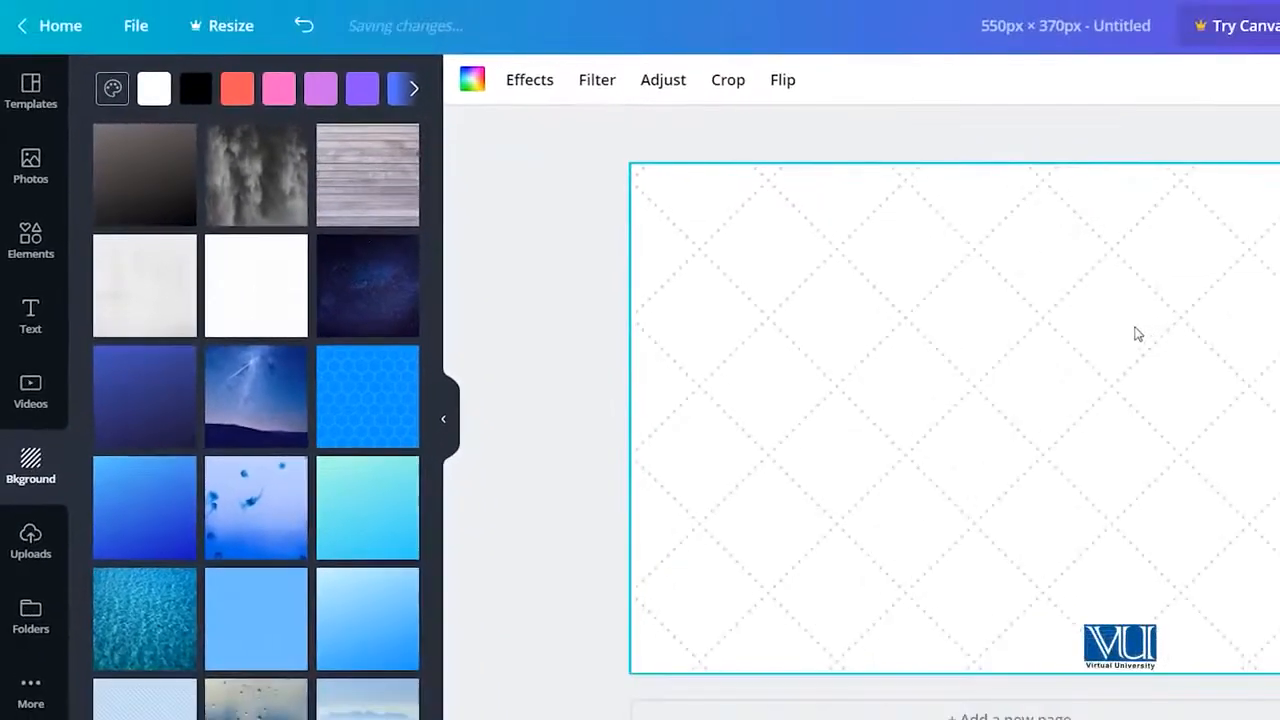
click(240, 95)
click(277, 95)
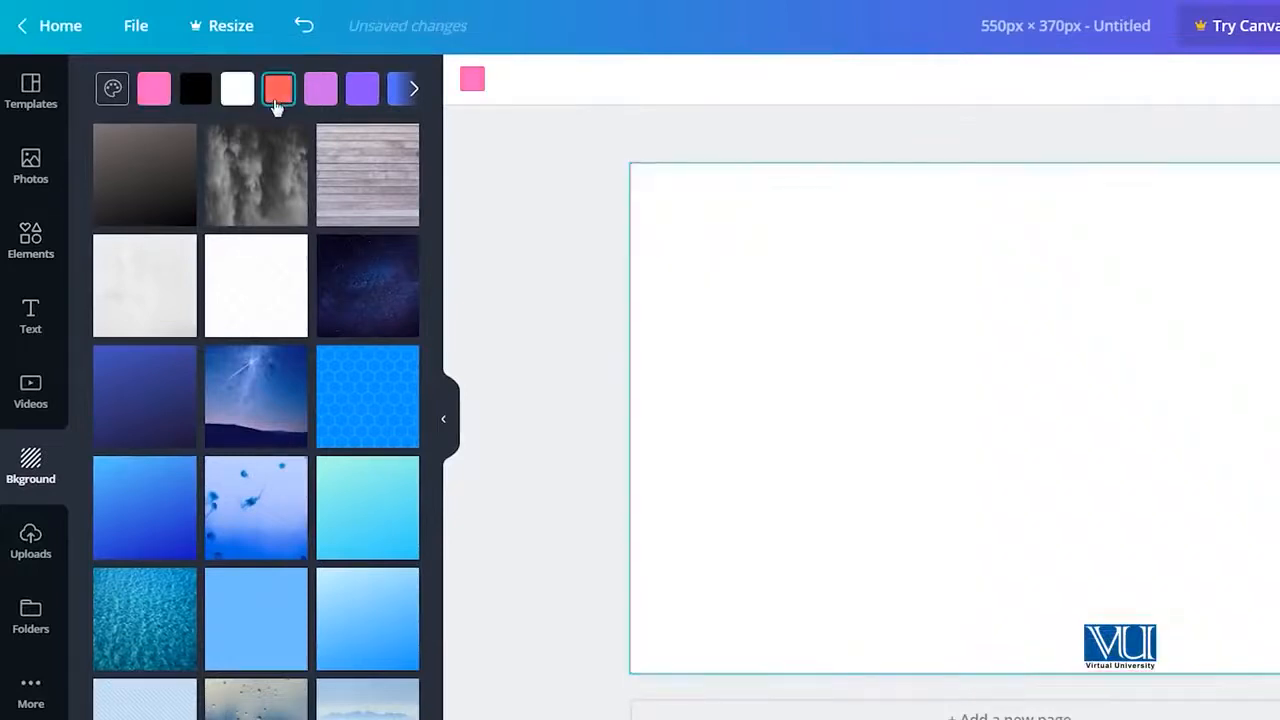
click(263, 287)
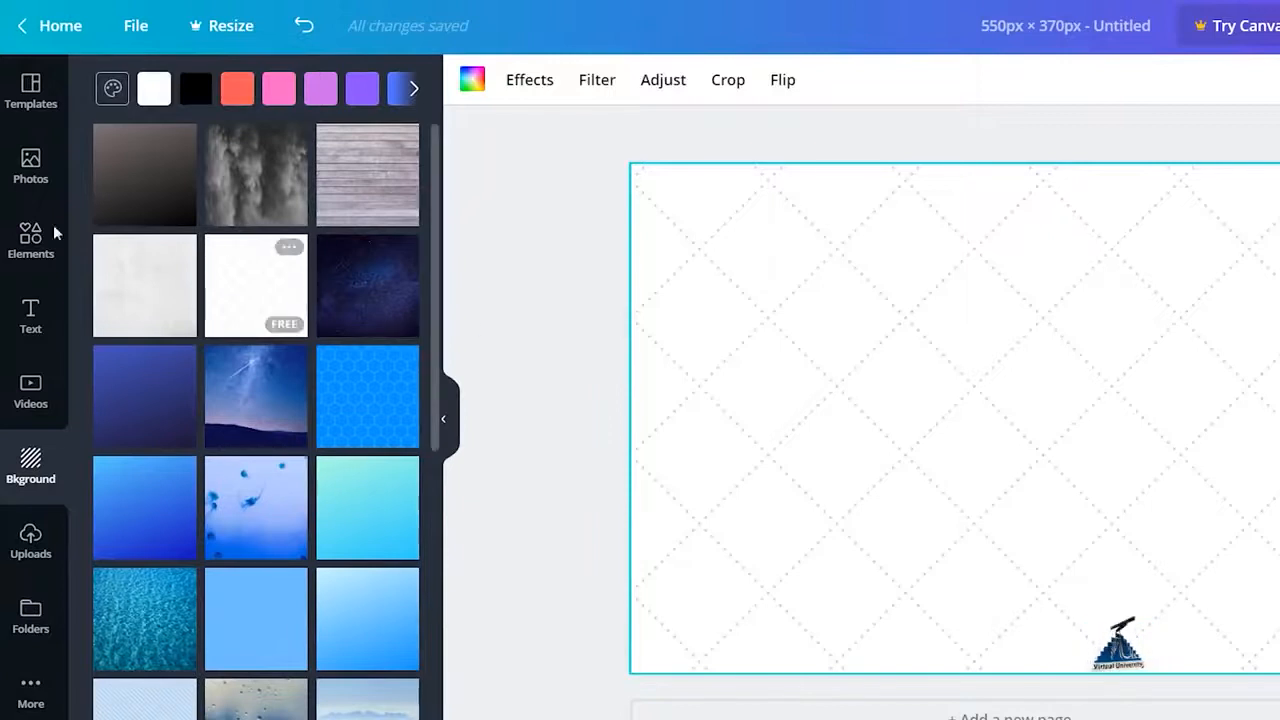
Step: Search the elements library for "mobile"
click(20, 242)
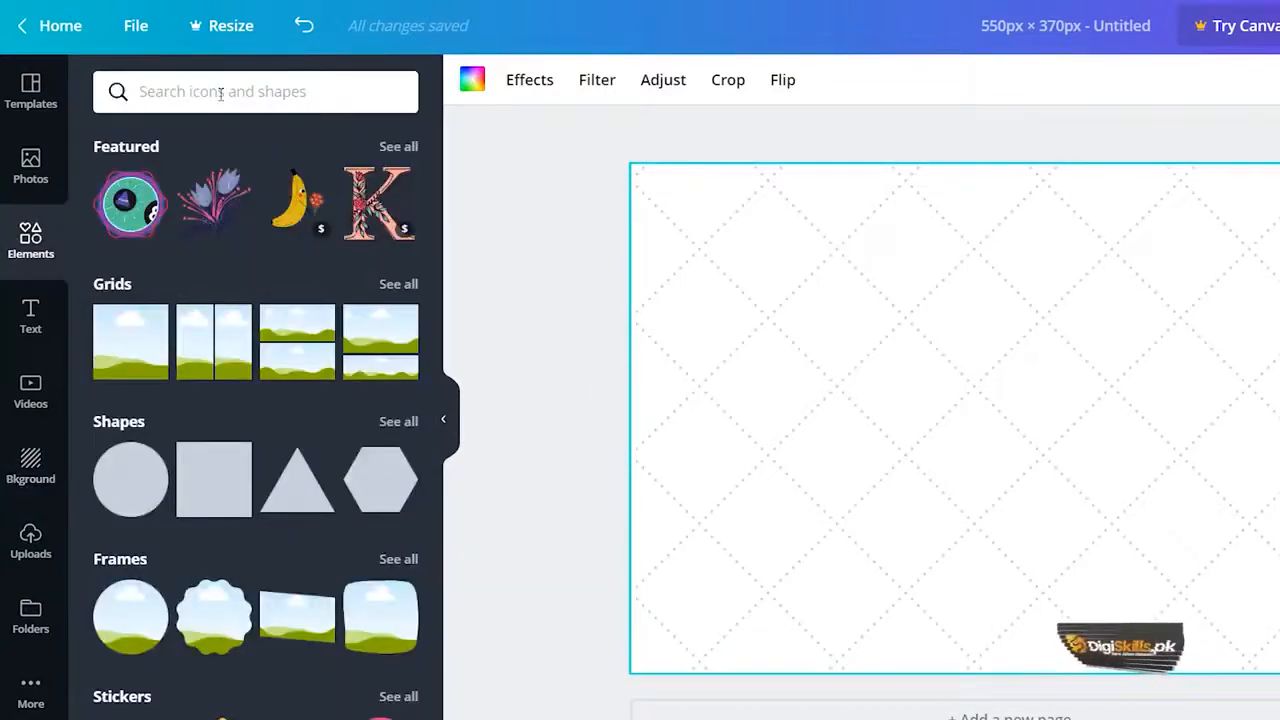
click(220, 94)
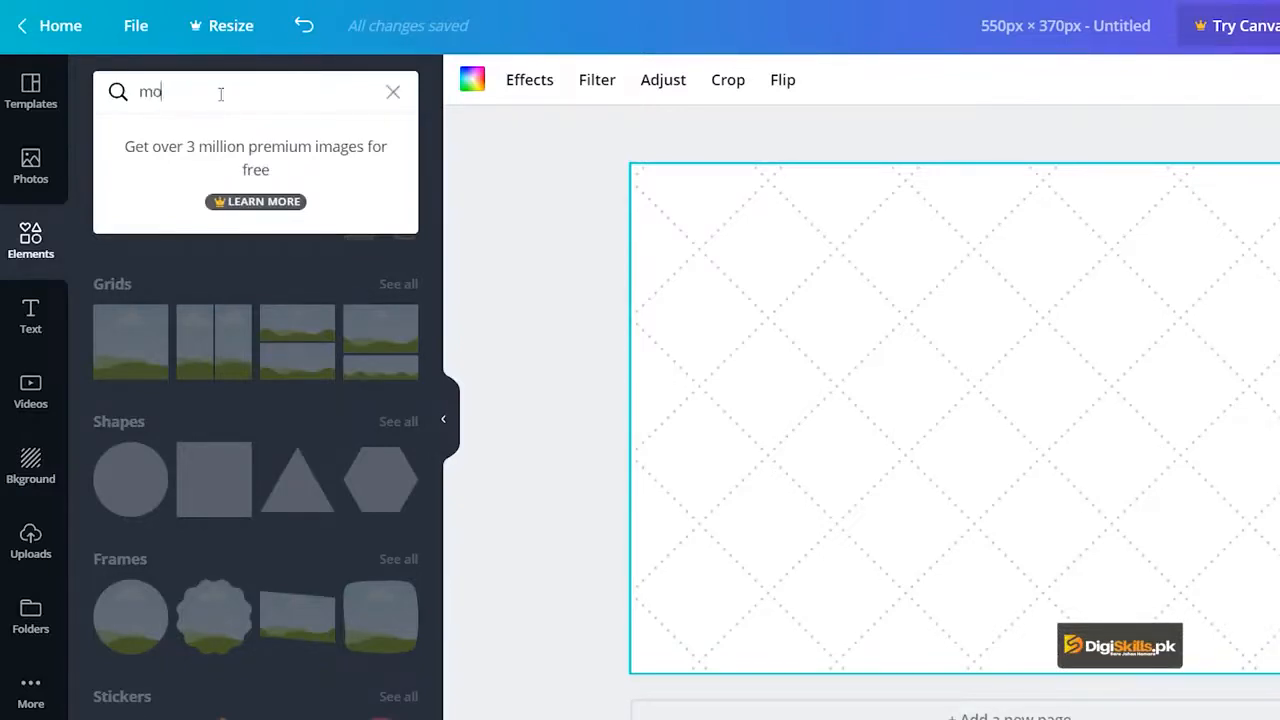
key(Return)
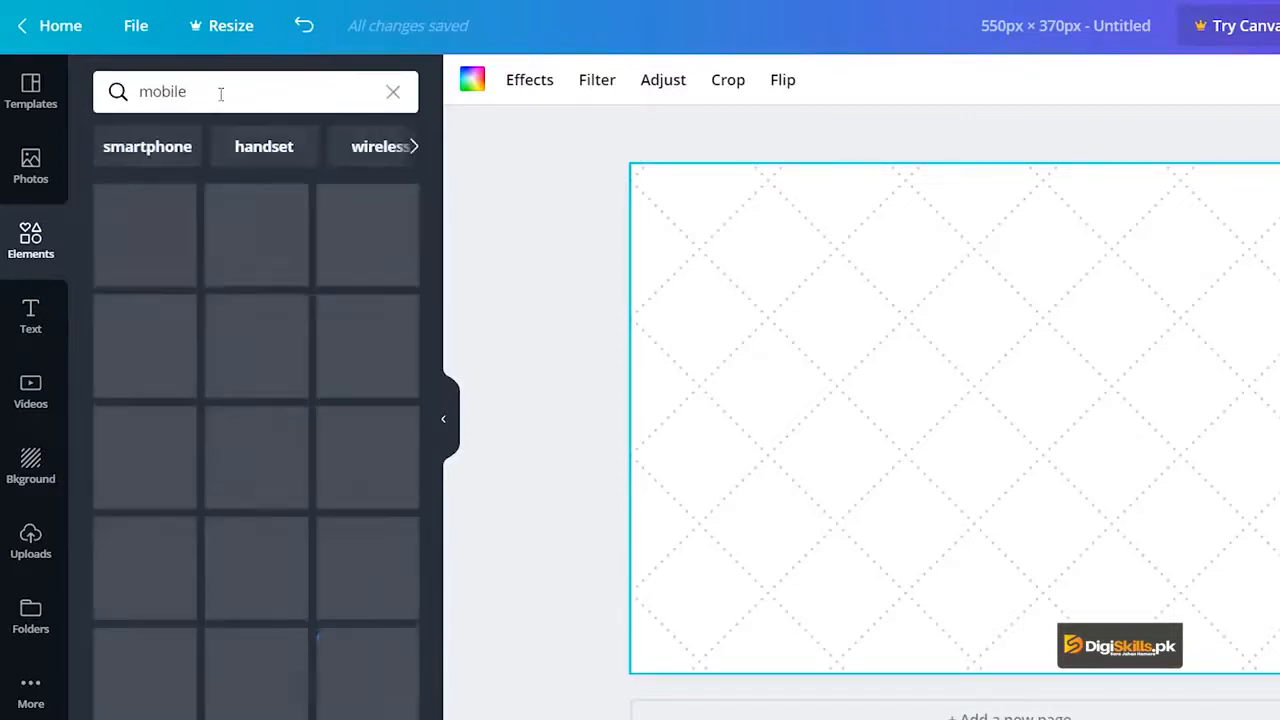
Step: Add the yellow-screened smartphone graphic with blue signal waves from the mobile results to the page
scroll(246, 436, down, 5)
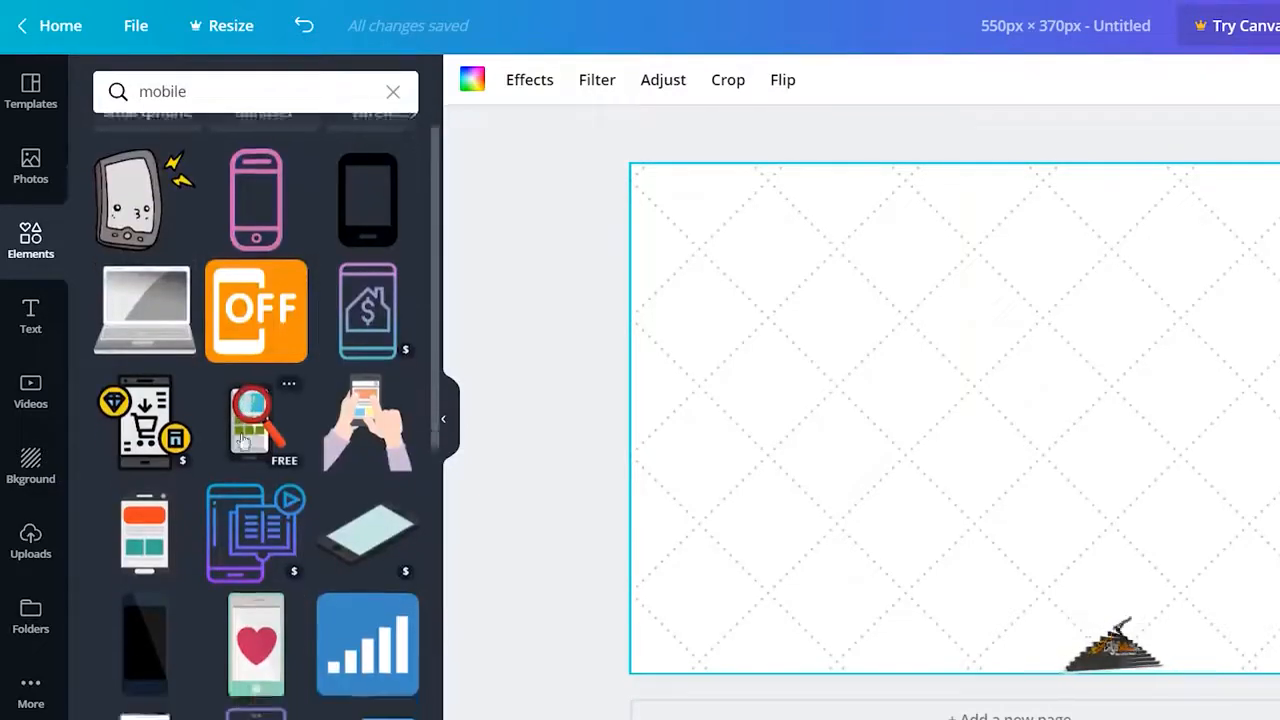
scroll(246, 436, down, 10)
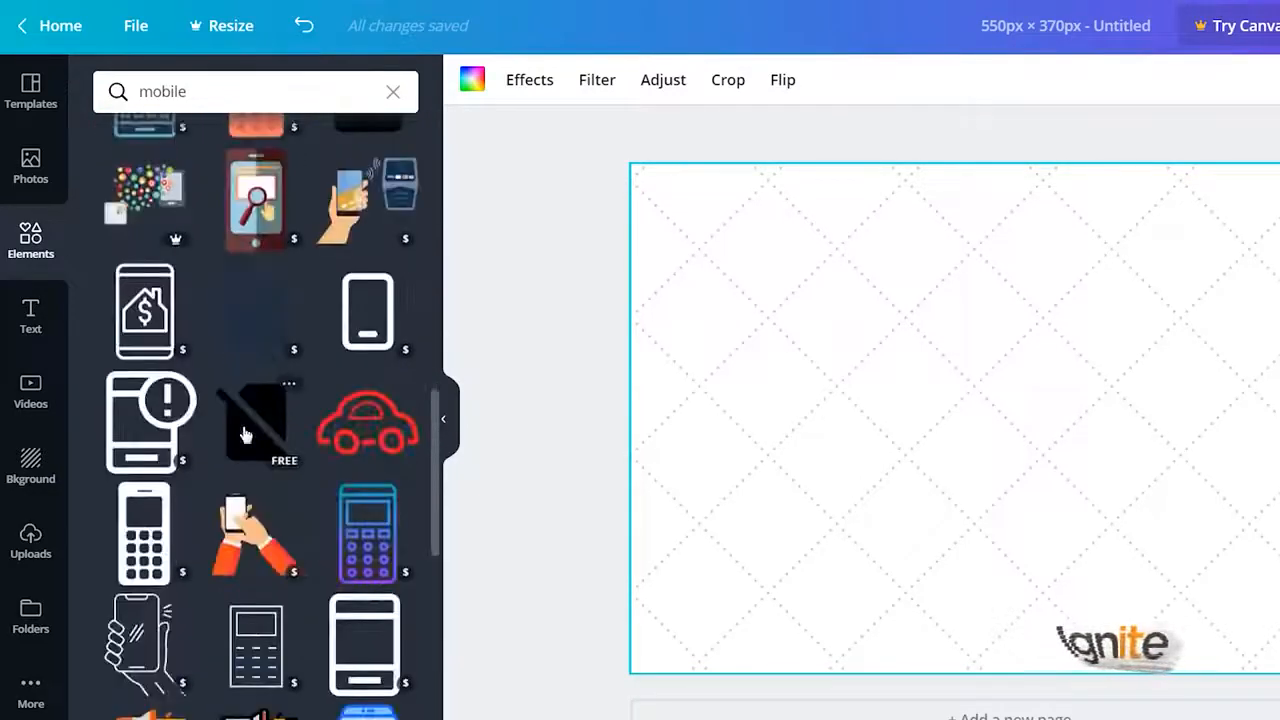
scroll(246, 436, down, 10)
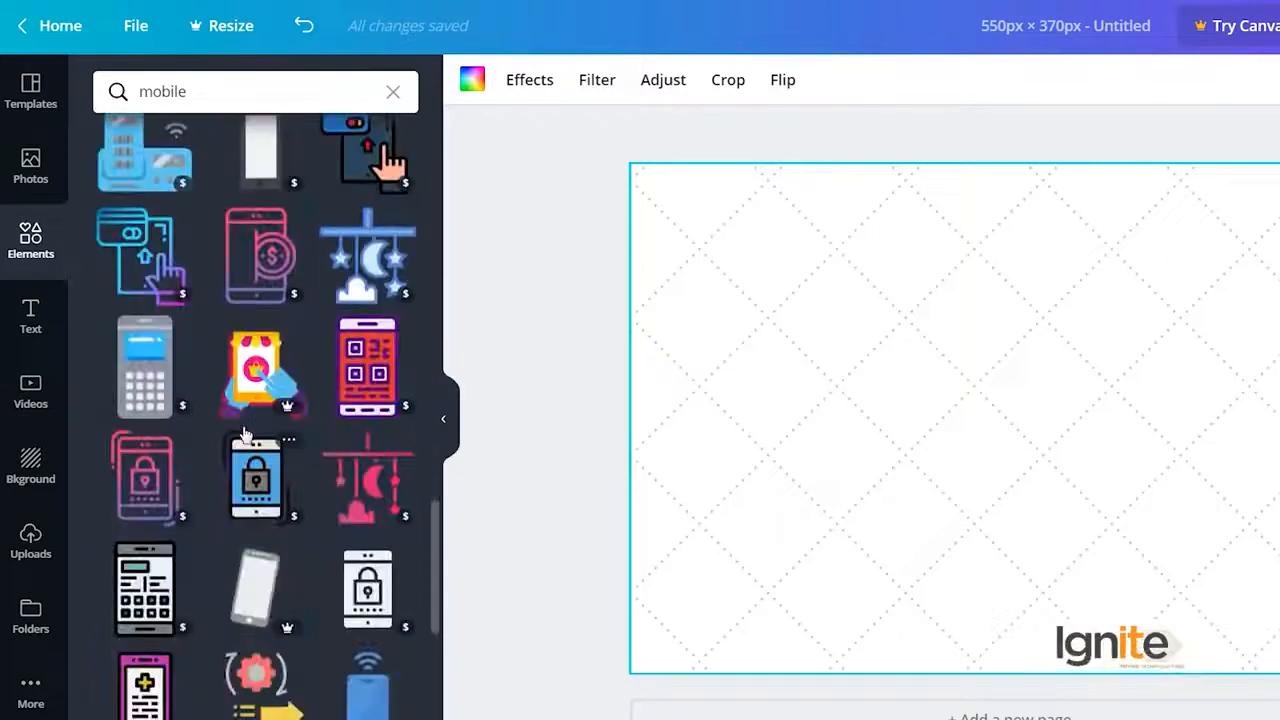
scroll(246, 436, down, 7)
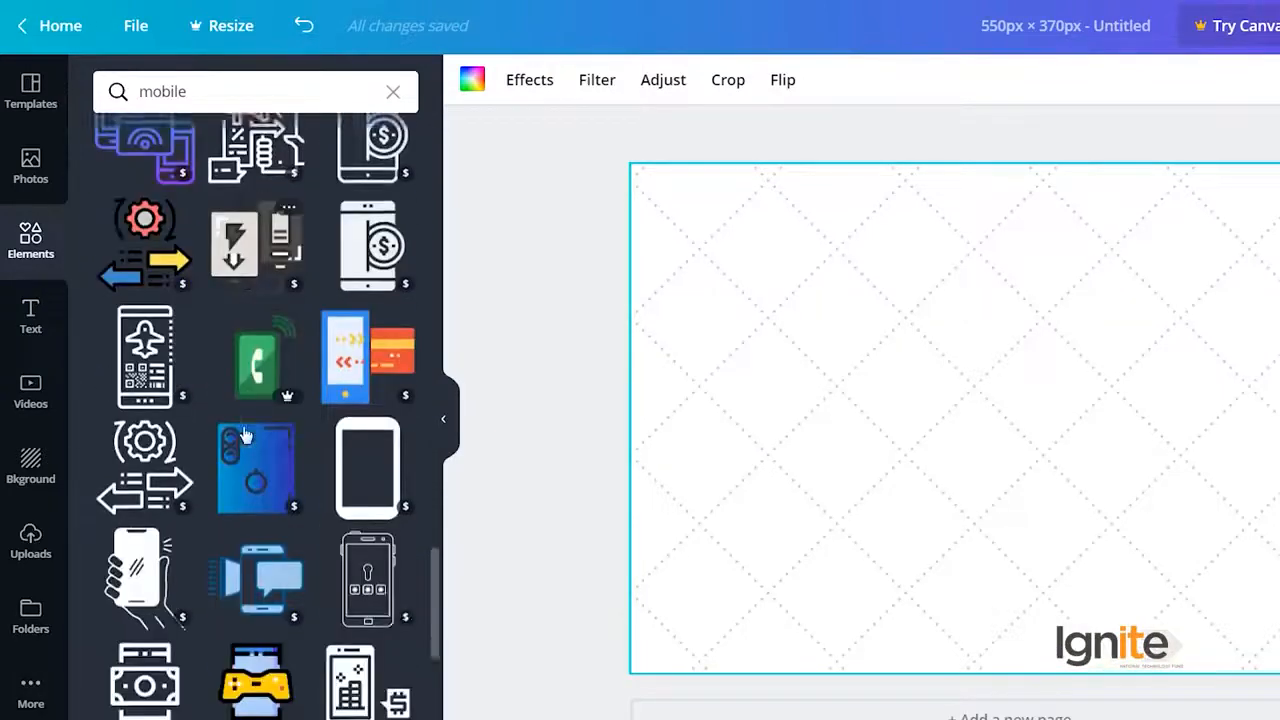
scroll(246, 436, down, 9)
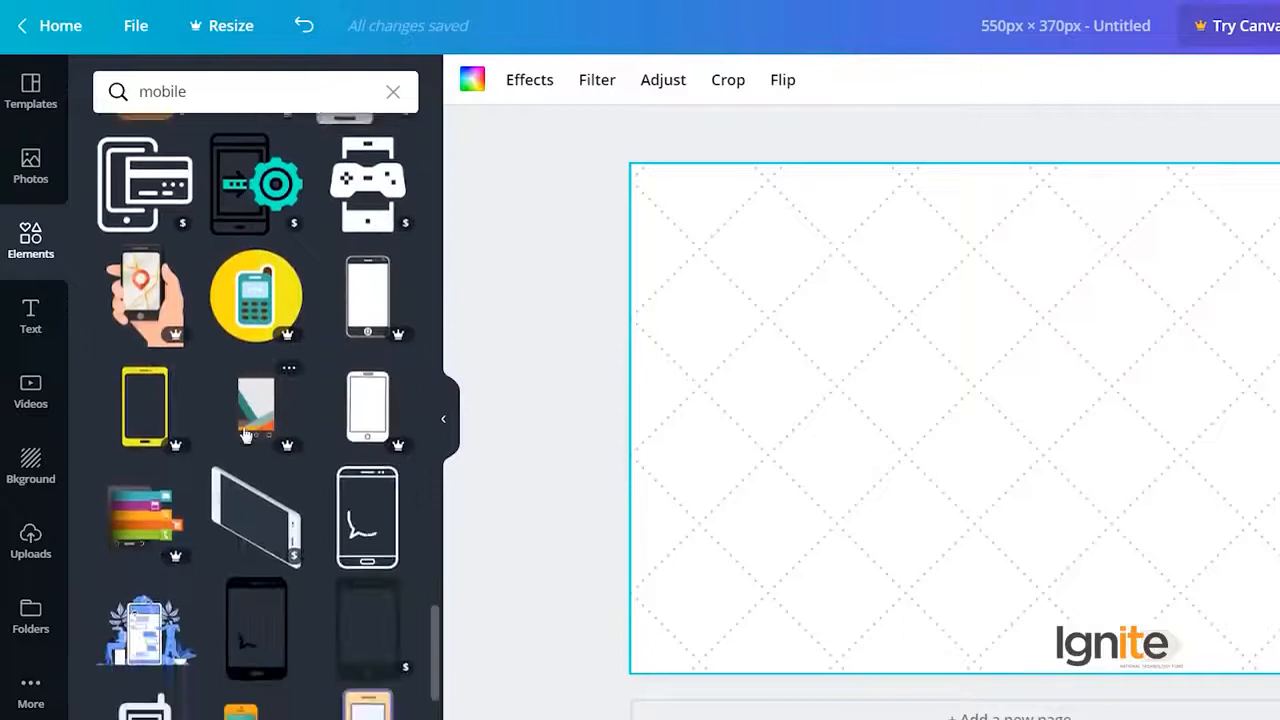
scroll(246, 436, down, 9)
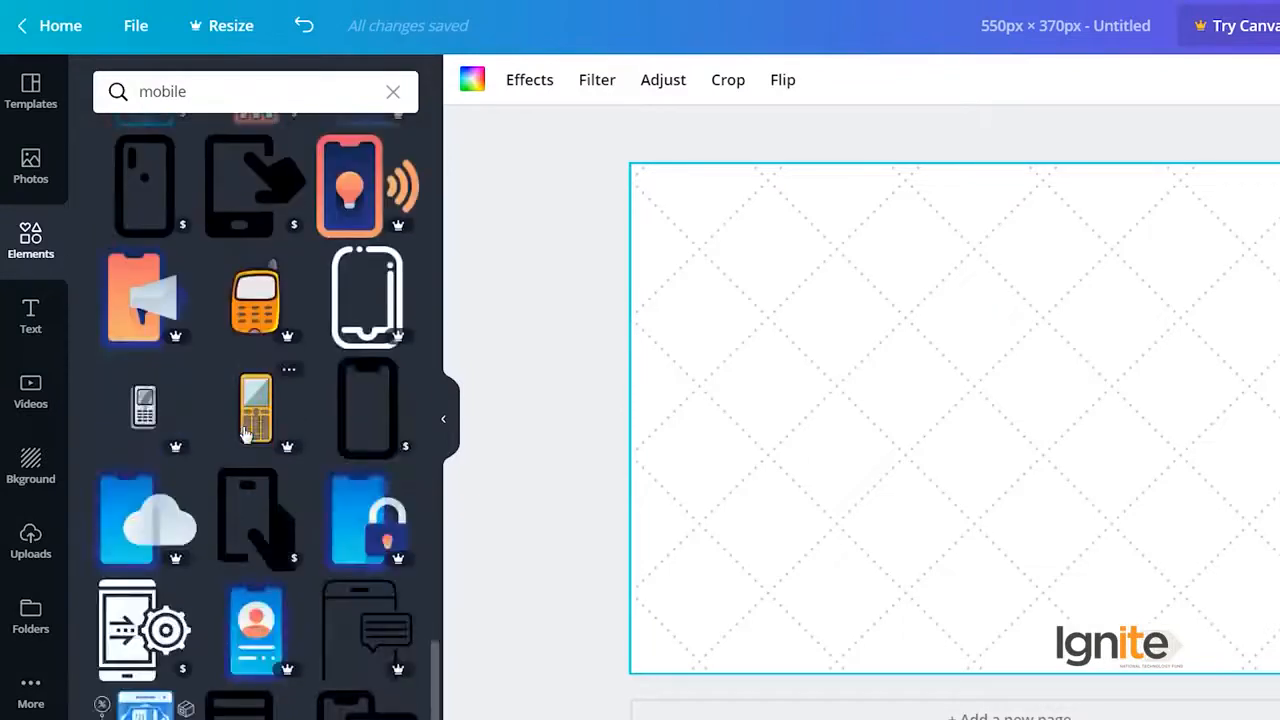
scroll(246, 436, down, 5)
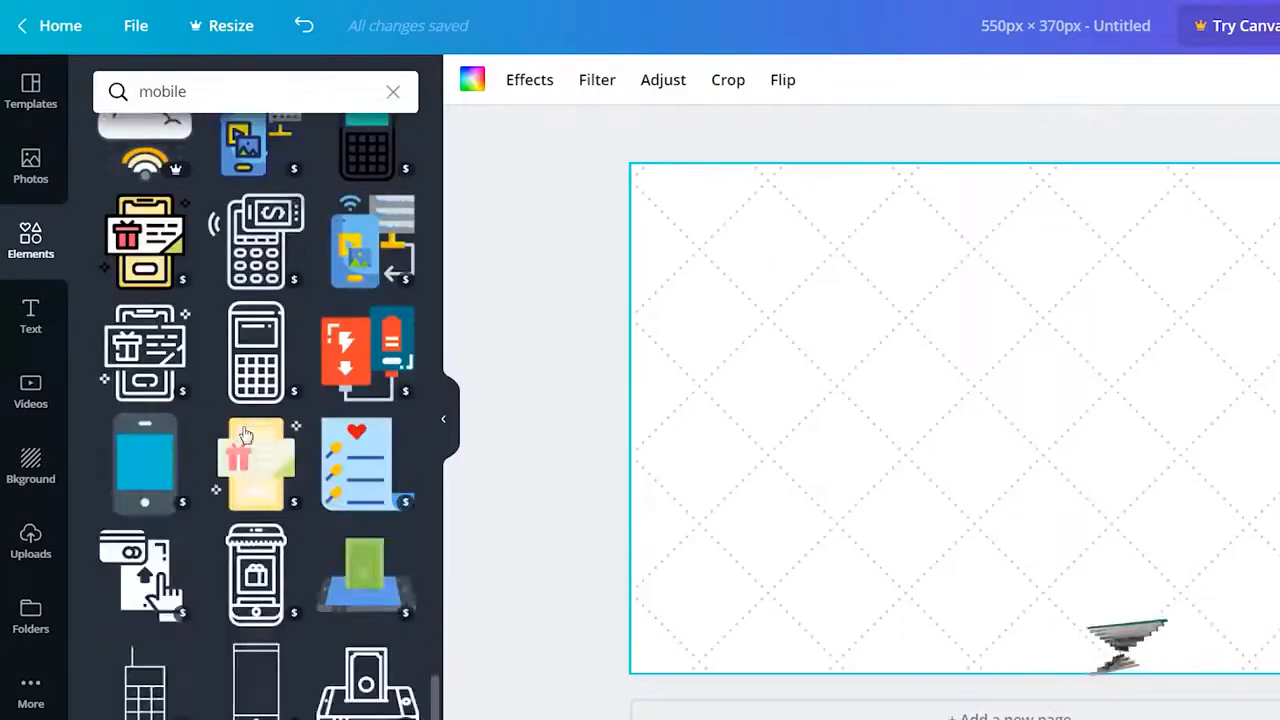
scroll(246, 436, down, 3)
scroll(244, 433, down, 4)
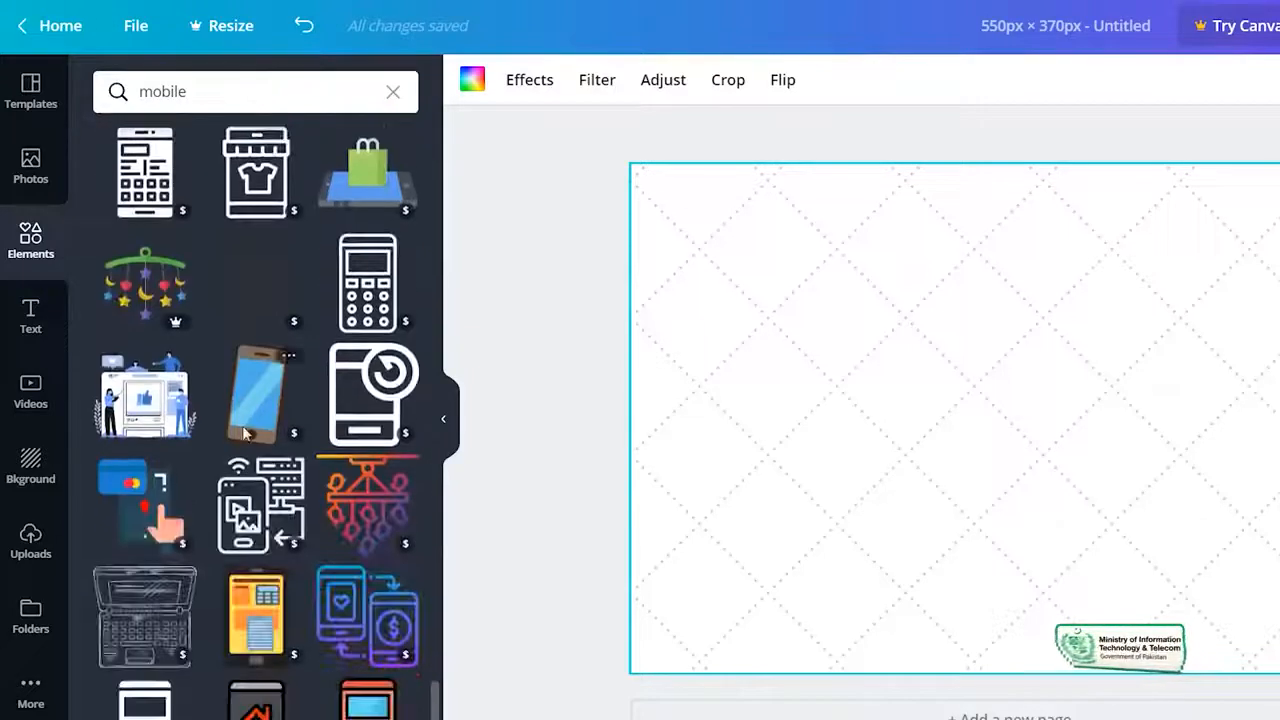
scroll(270, 378, down, 3)
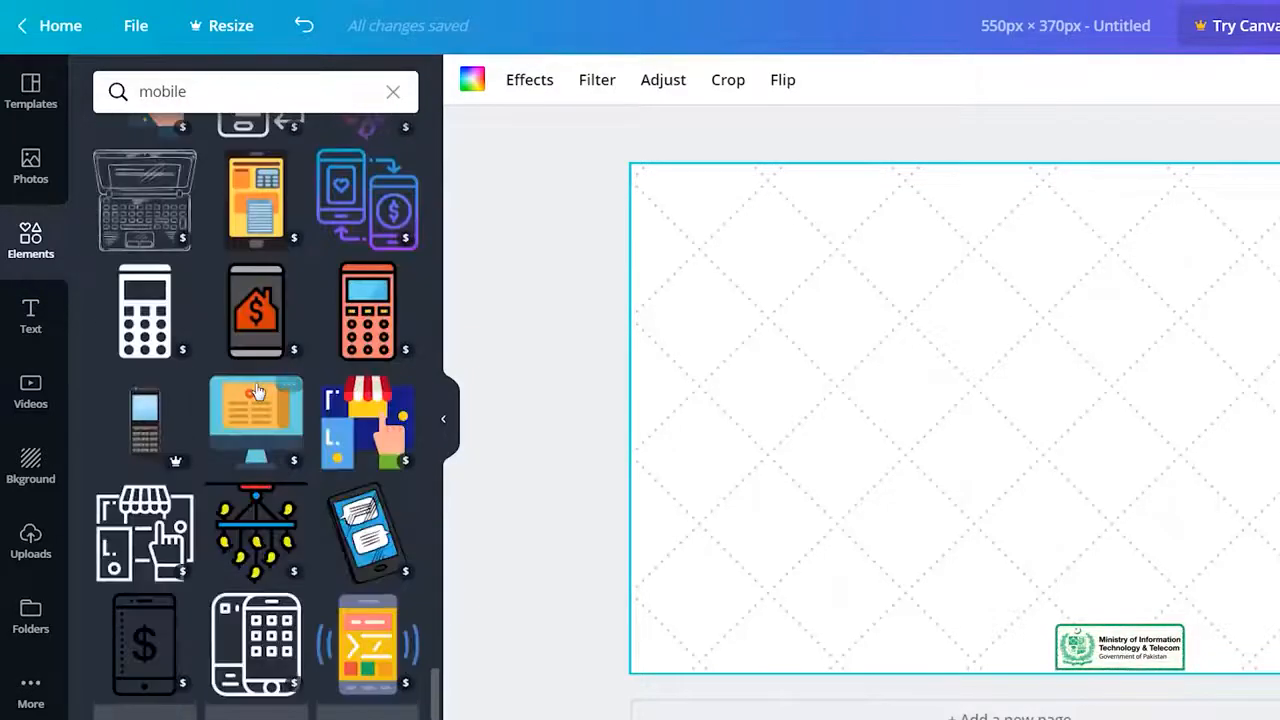
scroll(296, 386, down, 4)
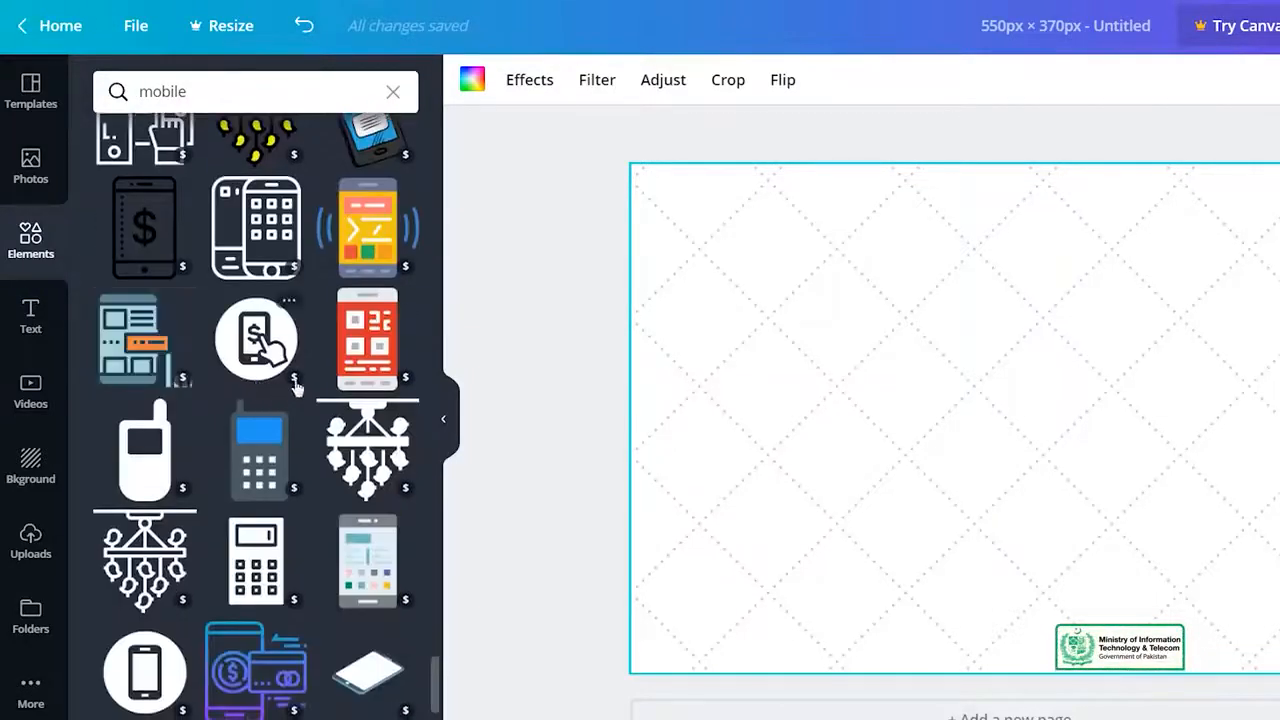
click(378, 242)
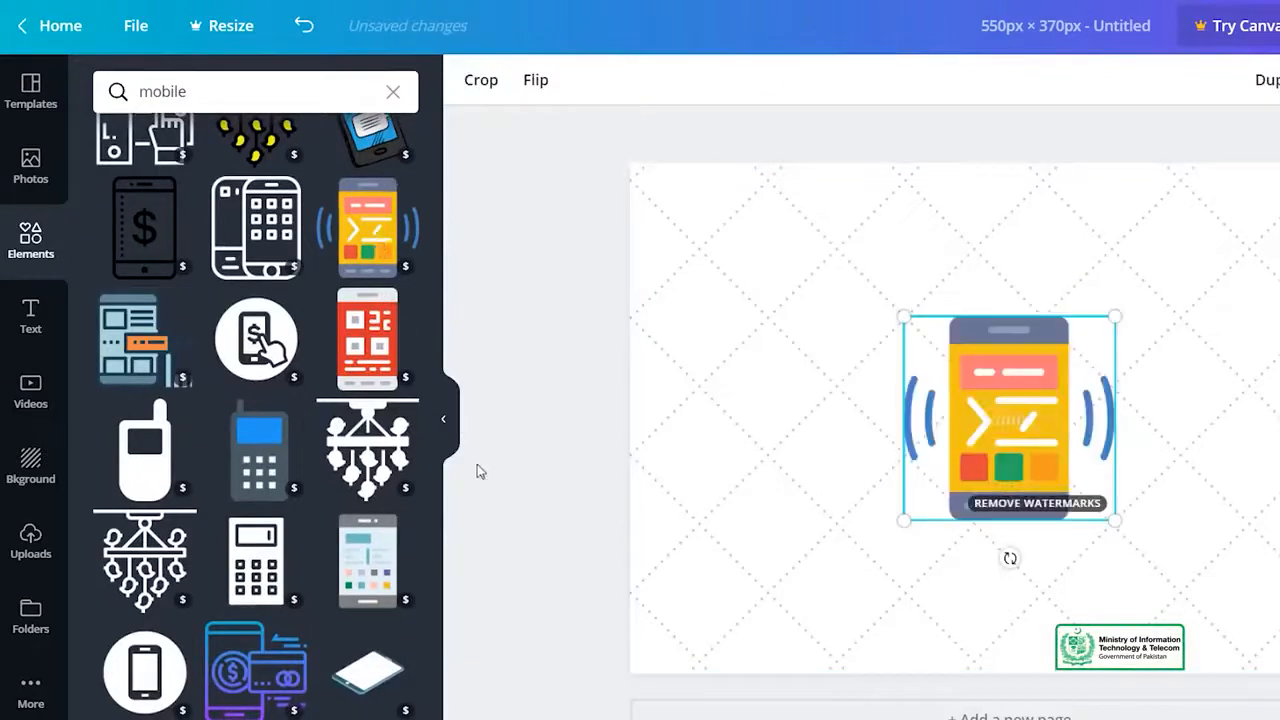
Step: Replace the phone with signal waves by the black smartphone graphic with a yellow screen, placed on the page's left half
scroll(350, 652, down, 1)
click(375, 693)
drag(986, 460, 762, 448)
click(1010, 435)
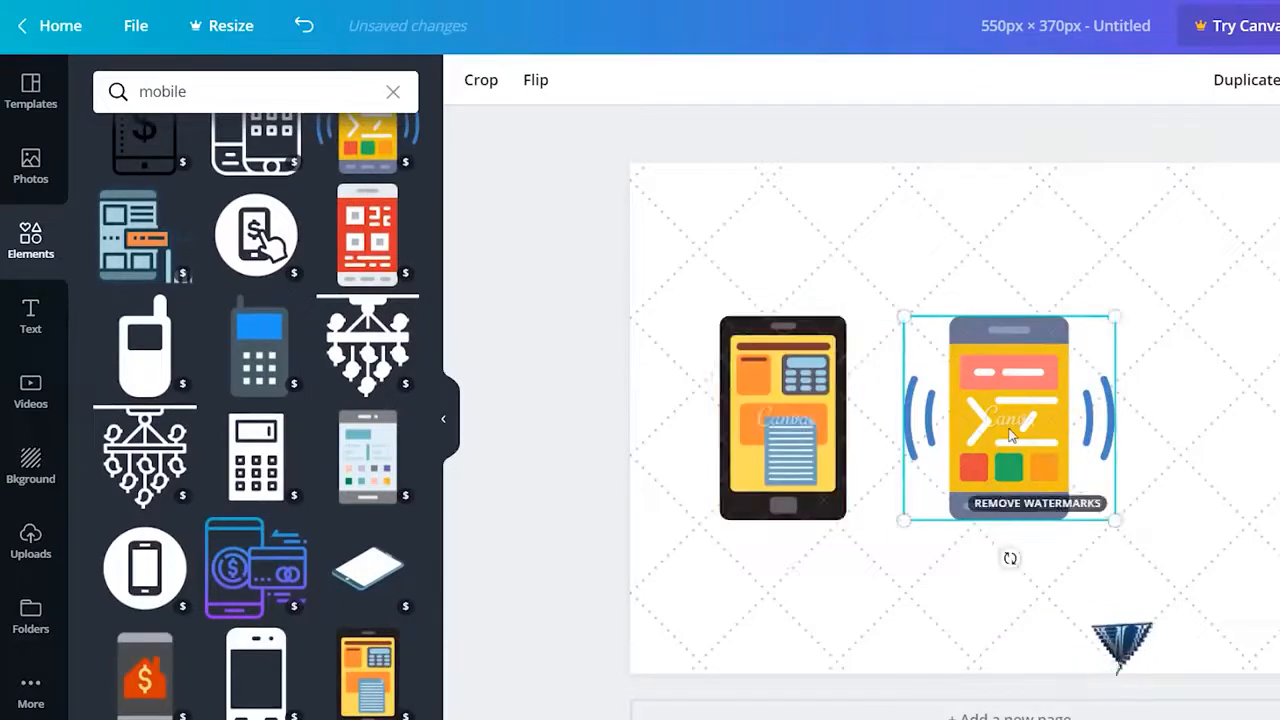
key(Delete)
Step: Search the elements library for "laptop"
click(328, 93)
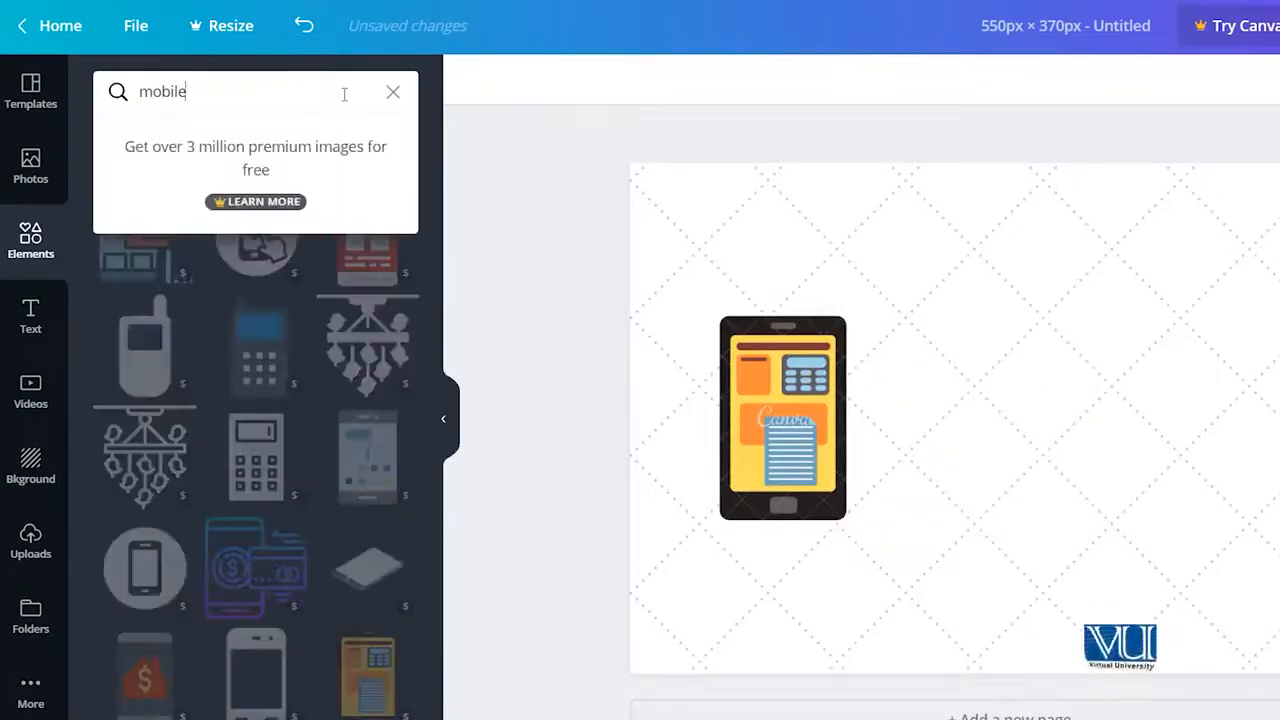
key(BackSpace)
text(lap)
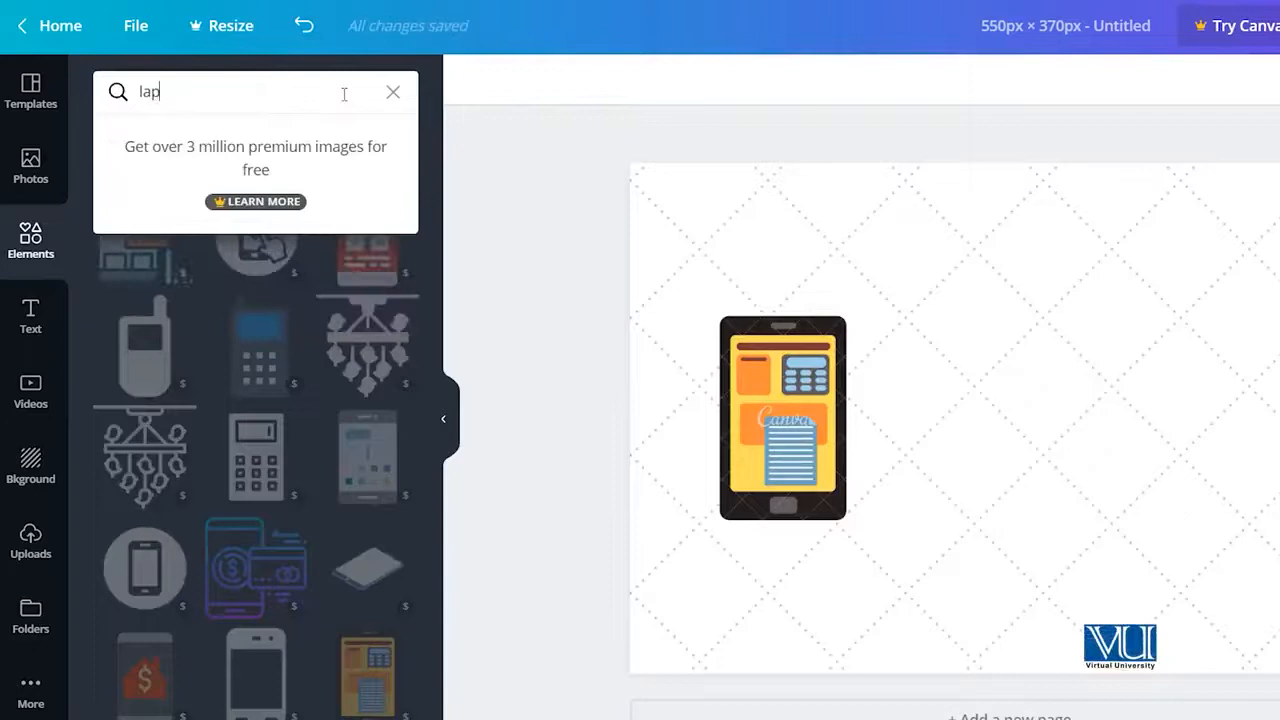
text(top)
key(Return)
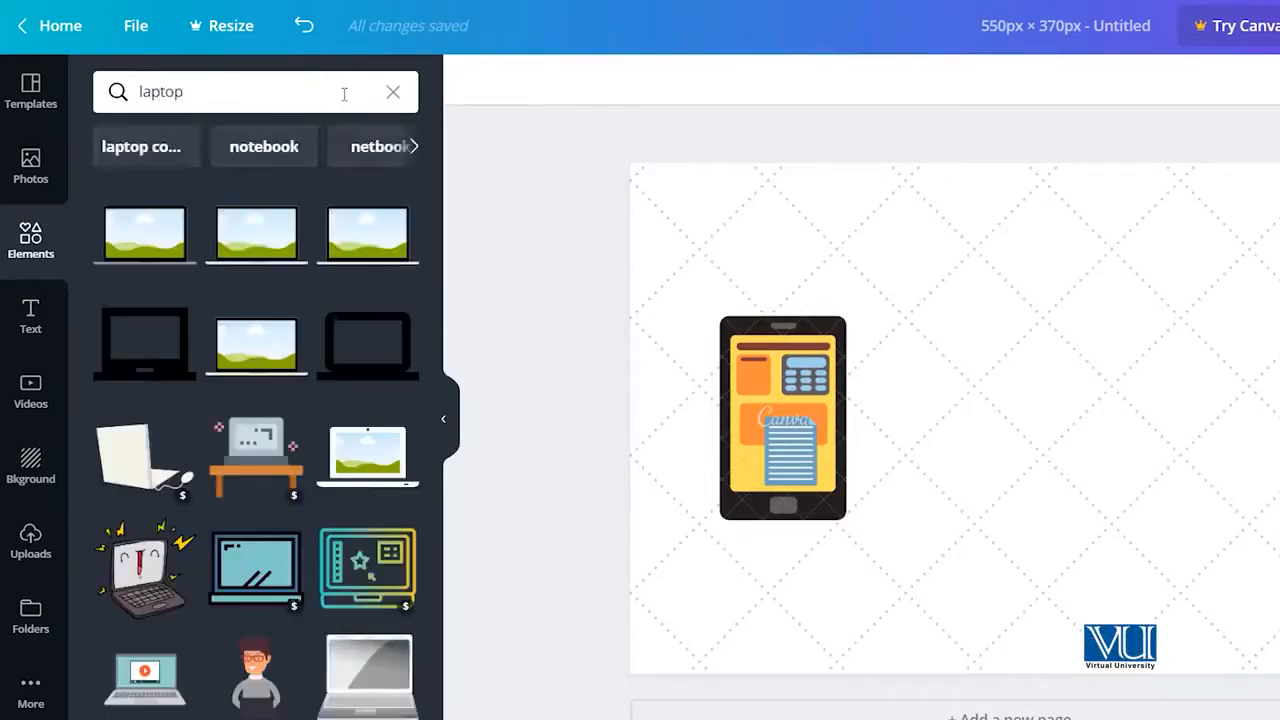
Step: Add the grey laptop graphic with coloured tiles on a blue screen from the laptop results to the page
scroll(186, 580, down, 2)
scroll(186, 580, down, 8)
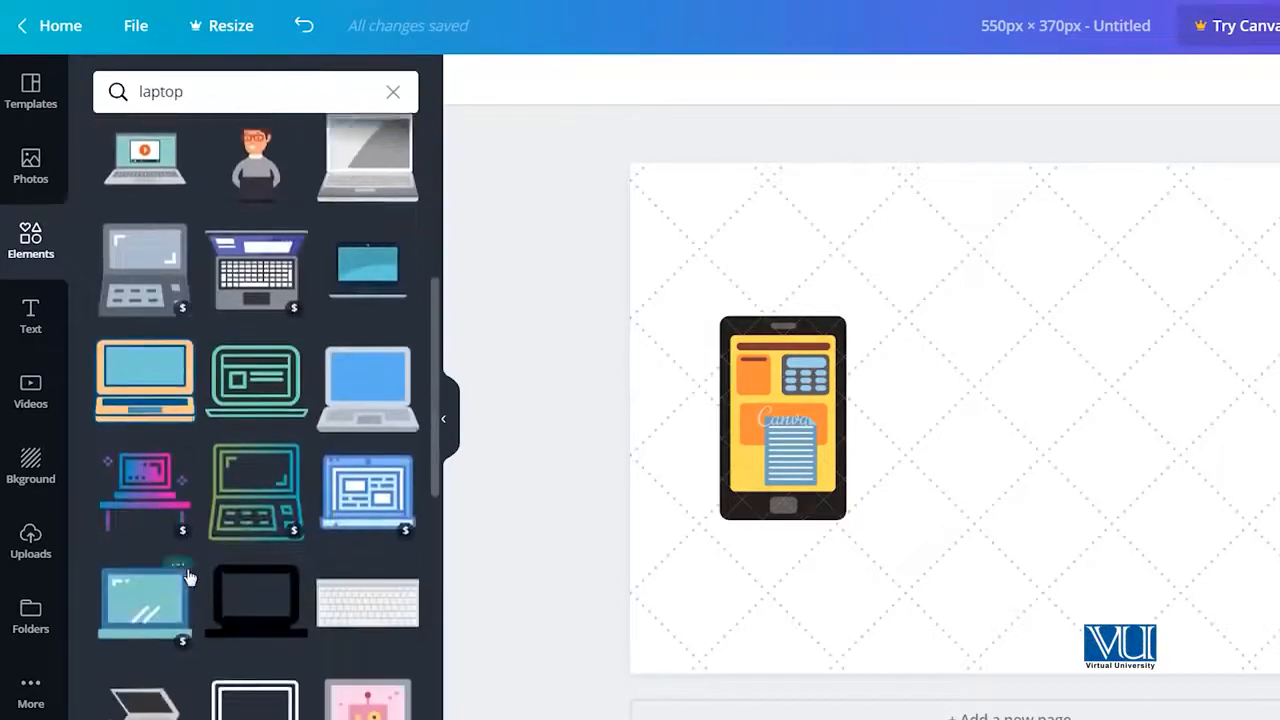
scroll(188, 578, down, 10)
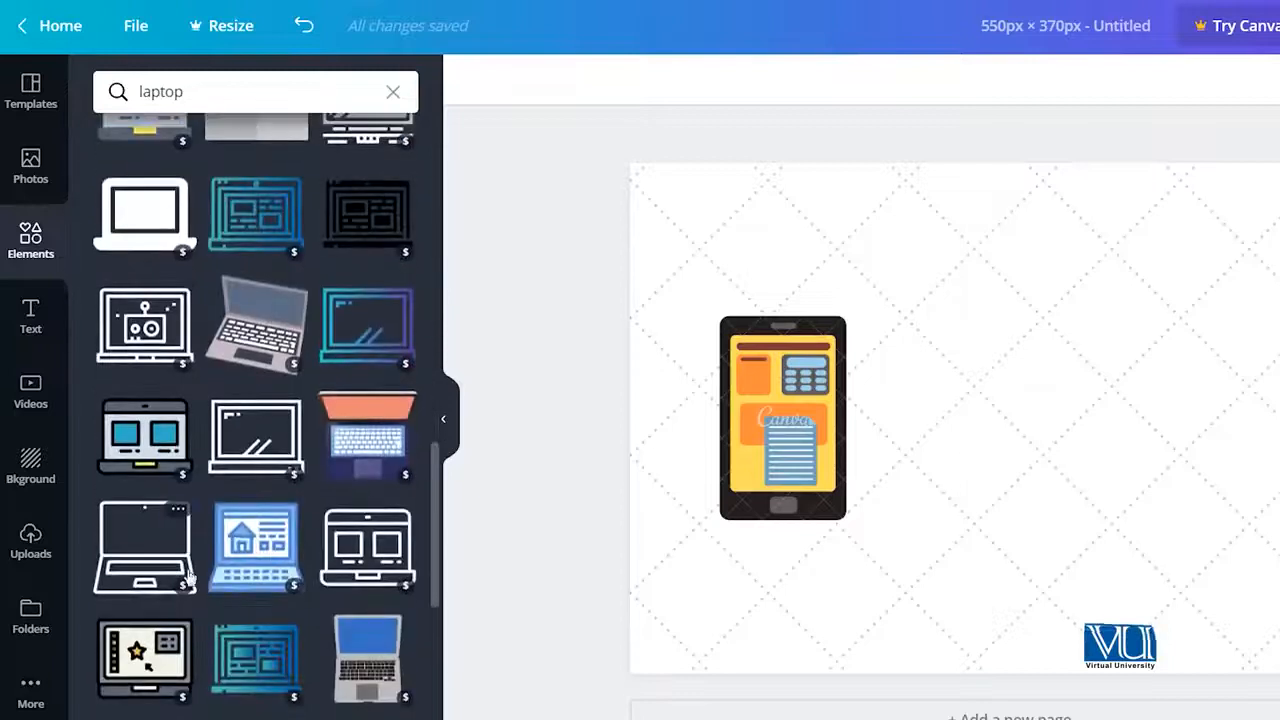
scroll(188, 578, down, 3)
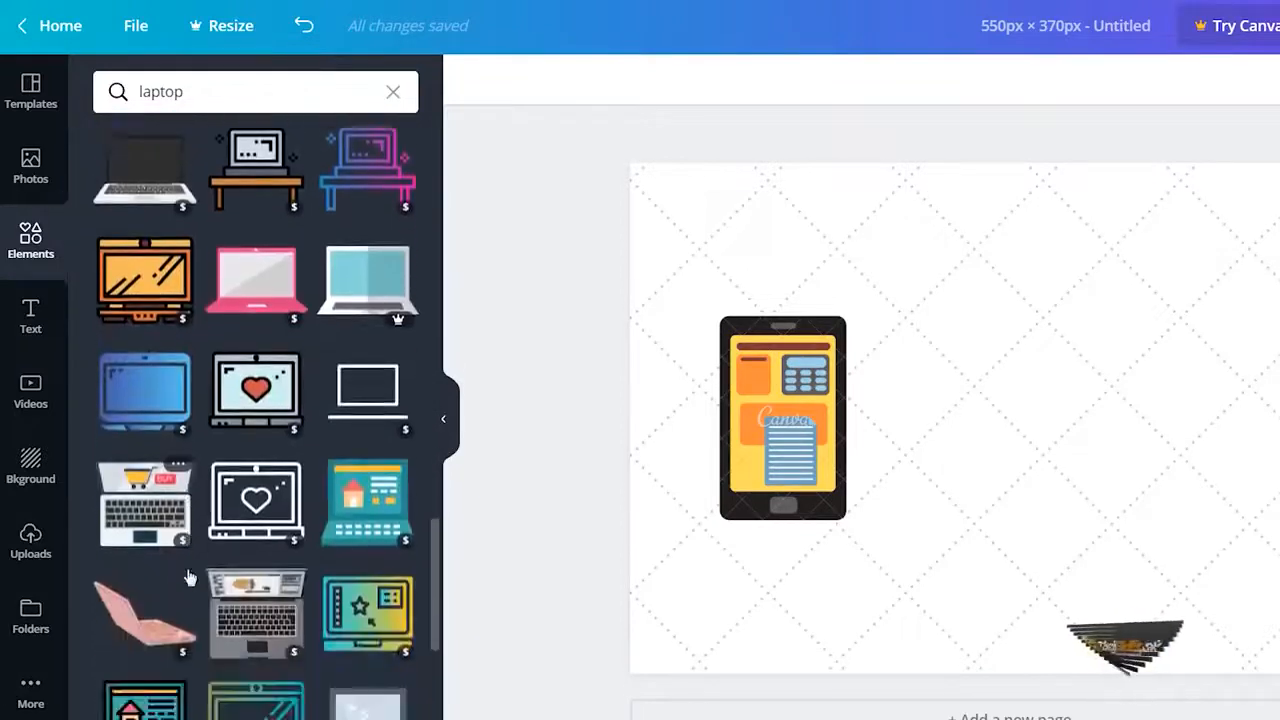
scroll(195, 600, down, 5)
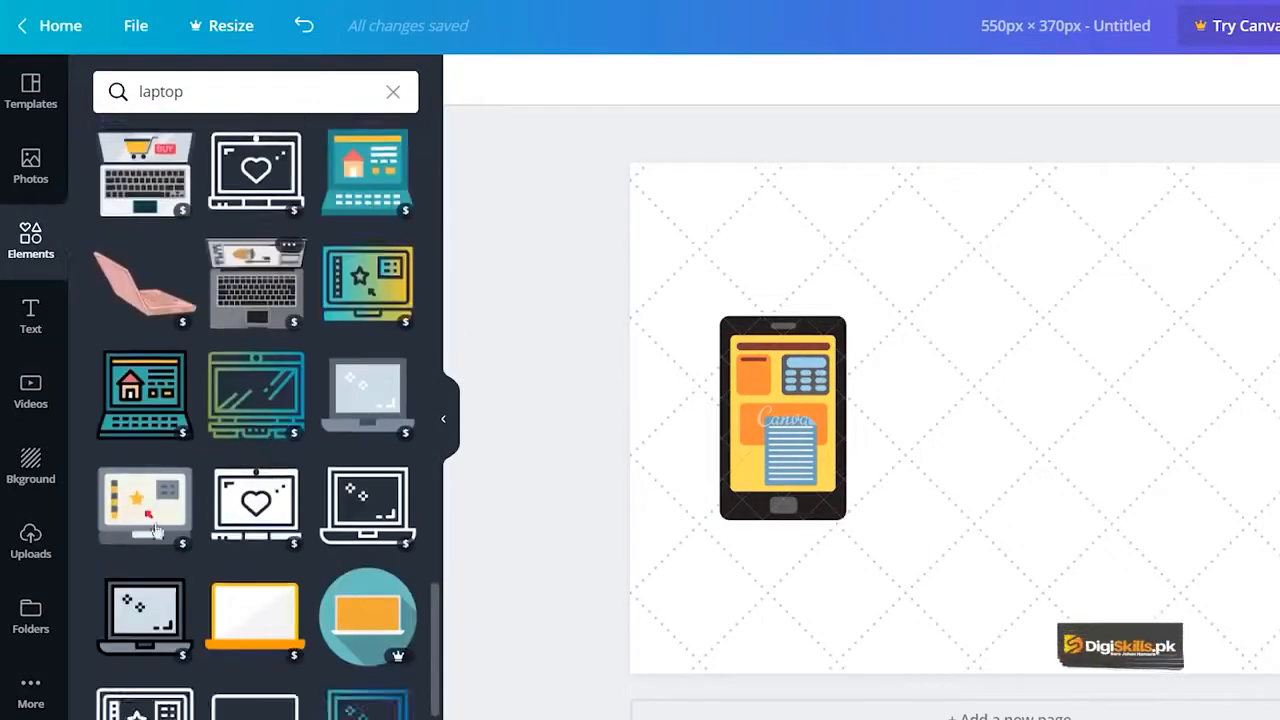
scroll(195, 608, down, 5)
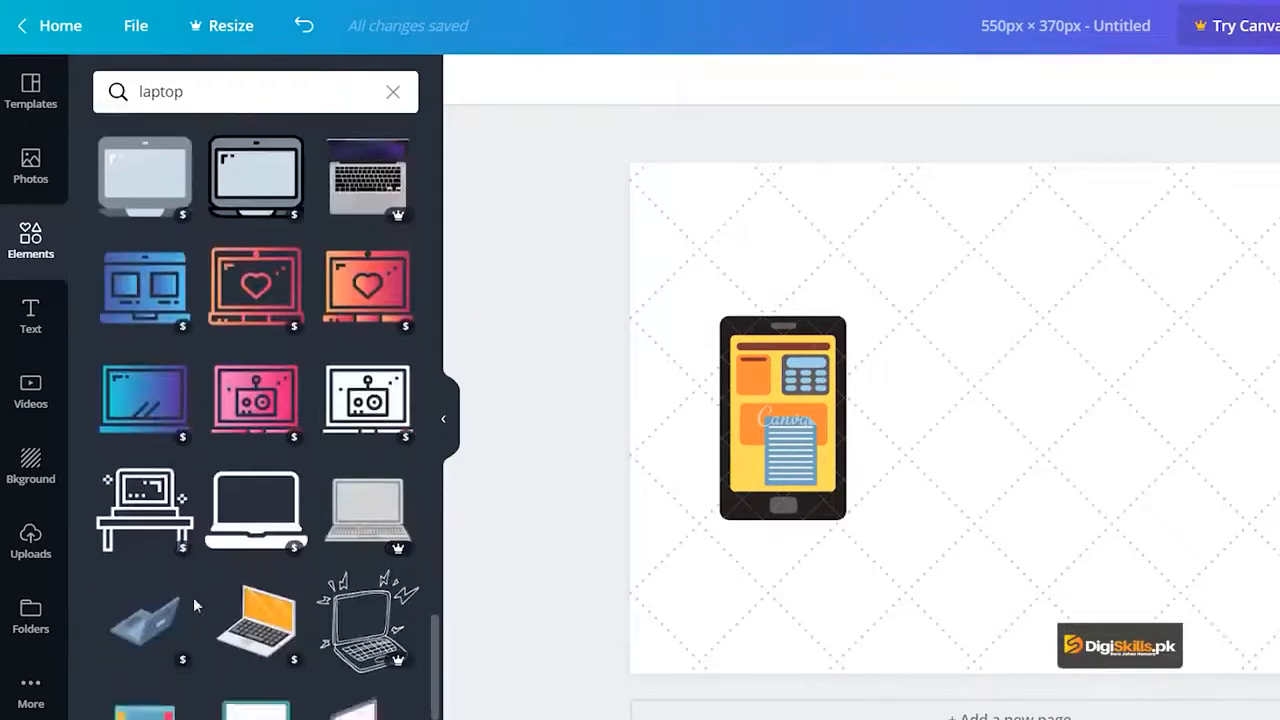
click(155, 565)
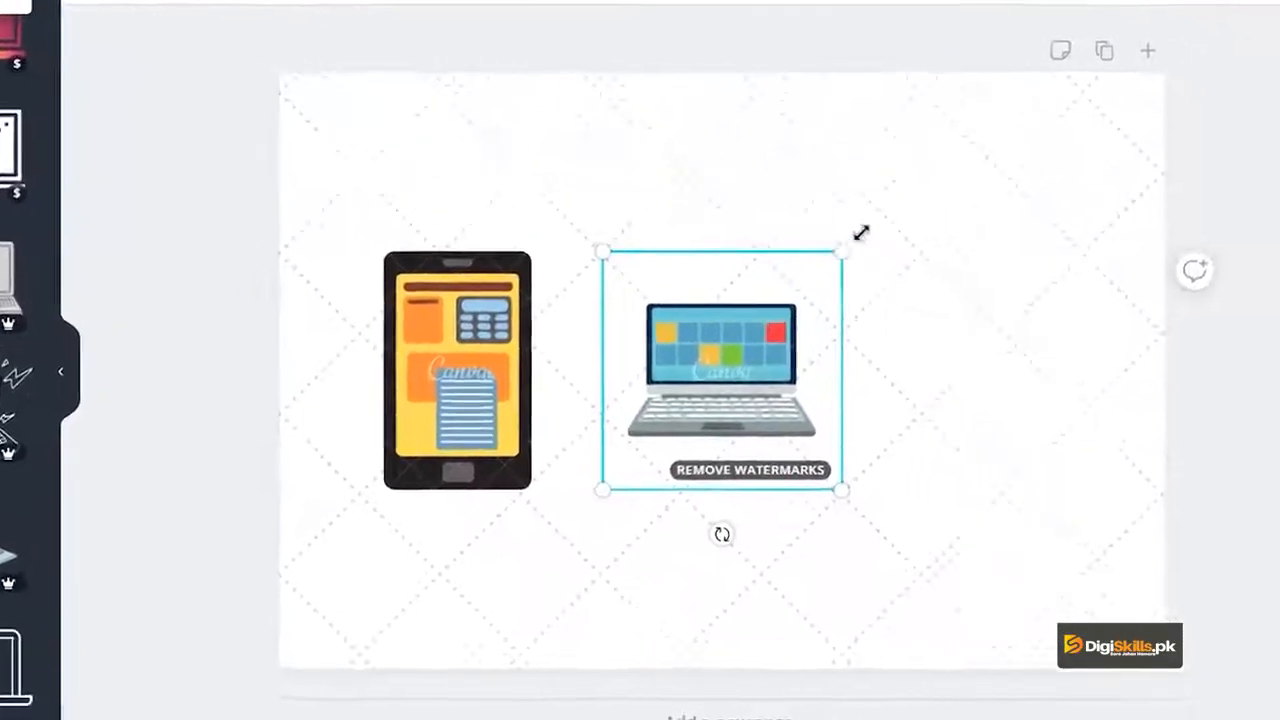
Step: Enlarge the laptop graphic, and arrange it one layer behind the phone positioned at its right edge
drag(861, 233, 1034, 66)
drag(764, 245, 678, 245)
drag(385, 363, 934, 340)
right_click(868, 366)
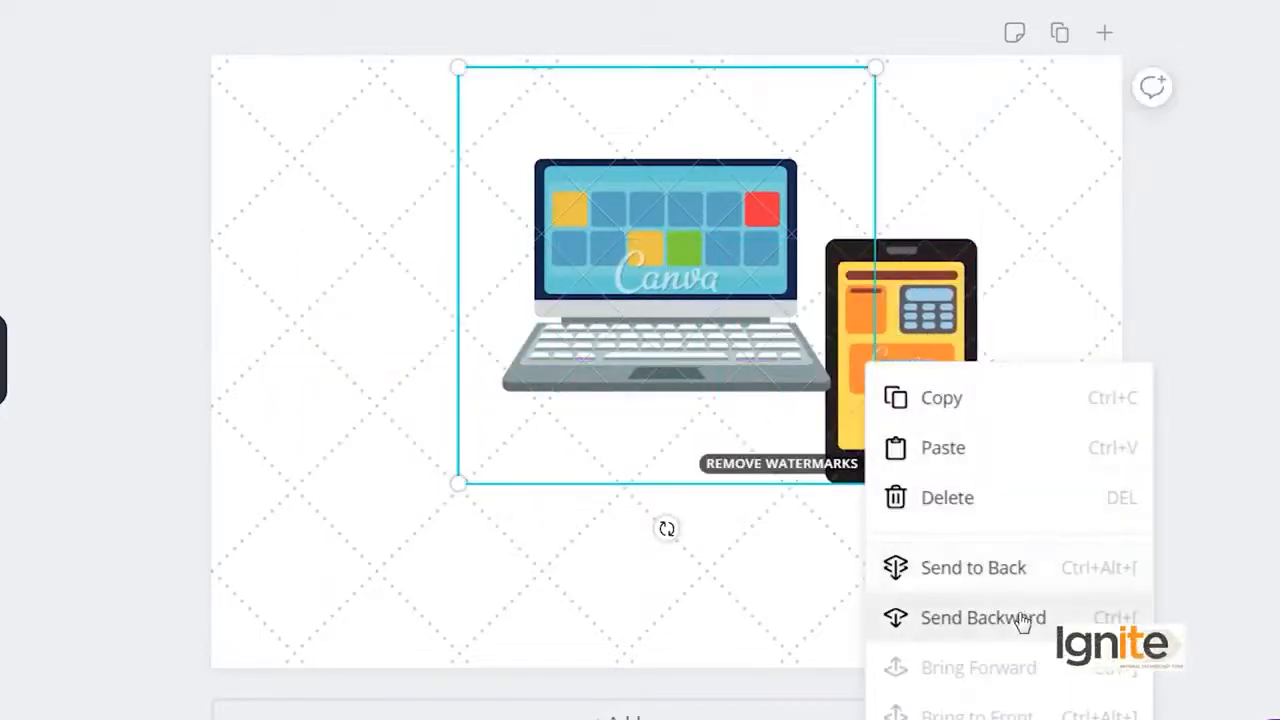
click(1057, 612)
Step: Shrink the phone graphic and place it against the laptop's lower right side
click(944, 280)
drag(976, 241, 874, 337)
drag(873, 398, 842, 318)
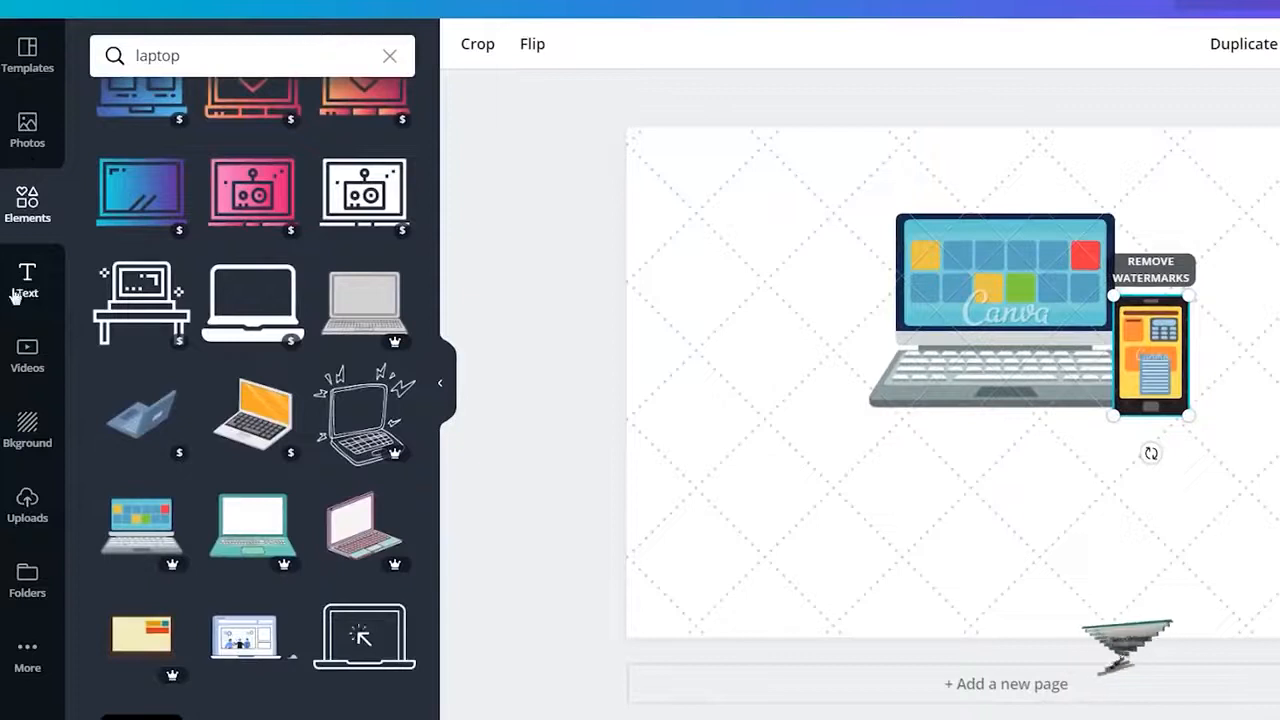
Step: Add the "NOVEMBER 2019 / 1,286 / NEW DOCUMENTS CREATED" font combination to the page
click(15, 296)
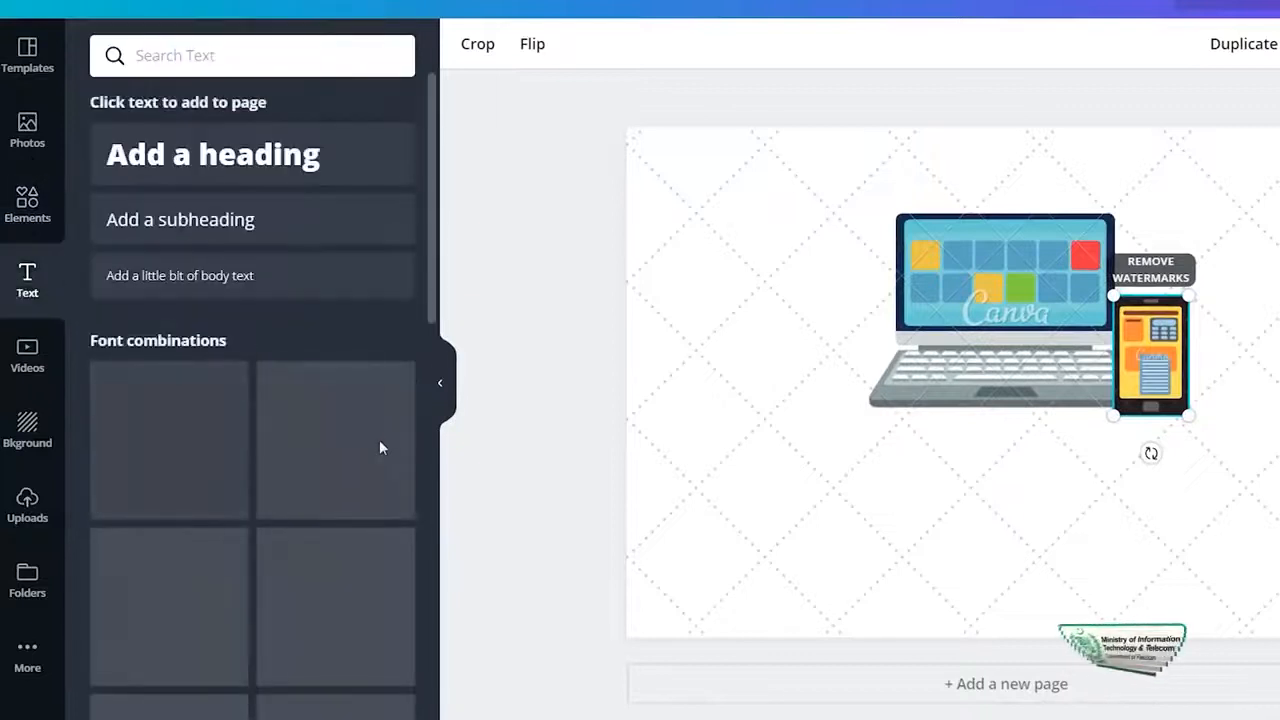
scroll(380, 445, down, 2)
scroll(380, 447, down, 9)
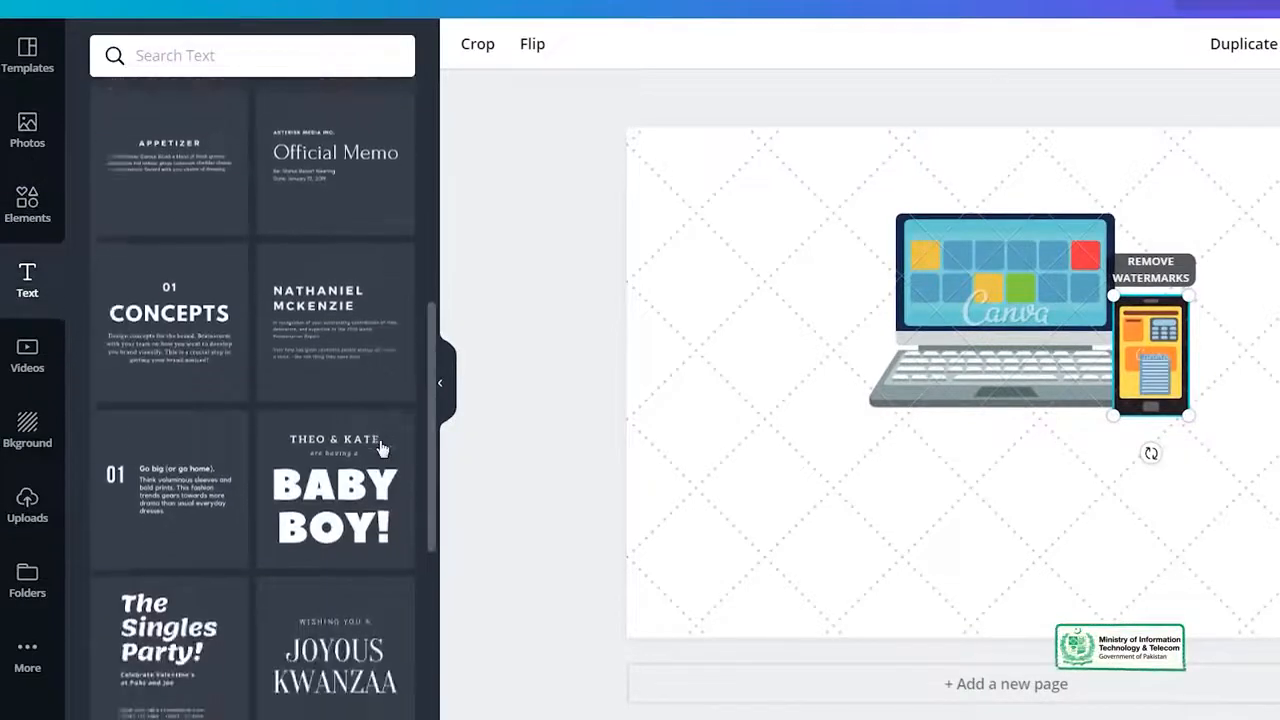
scroll(380, 449, down, 10)
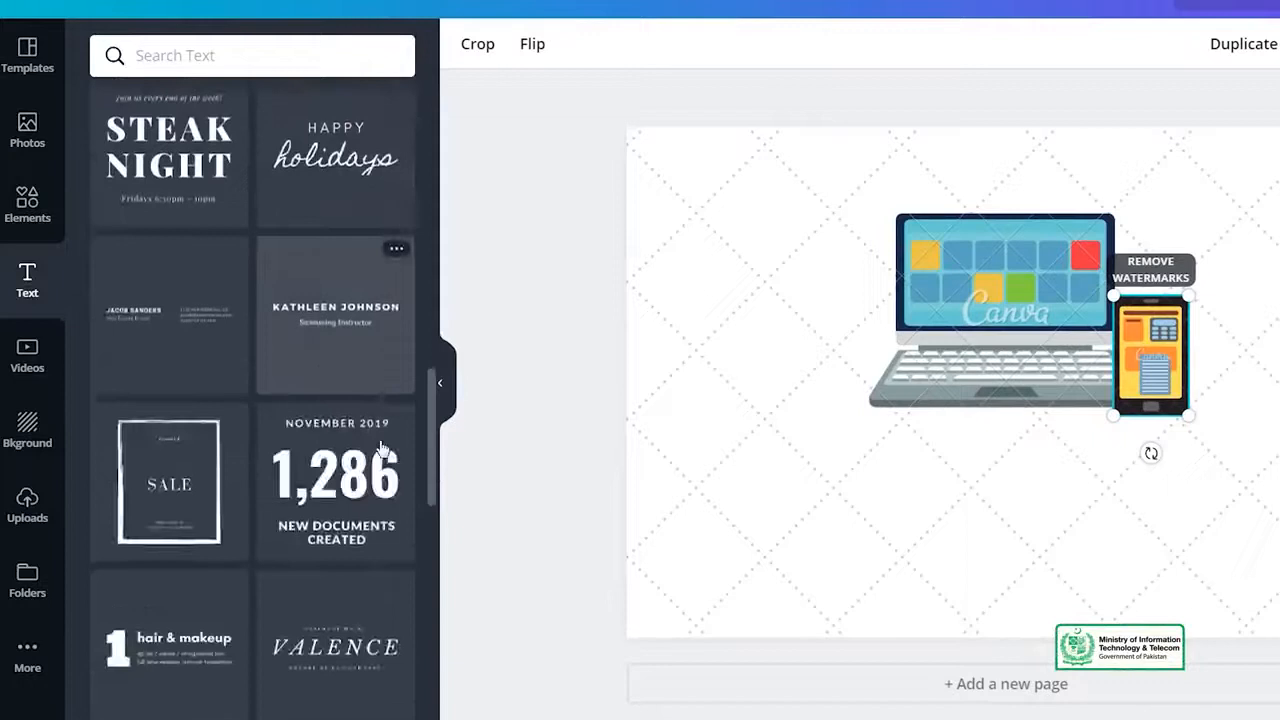
scroll(380, 449, down, 9)
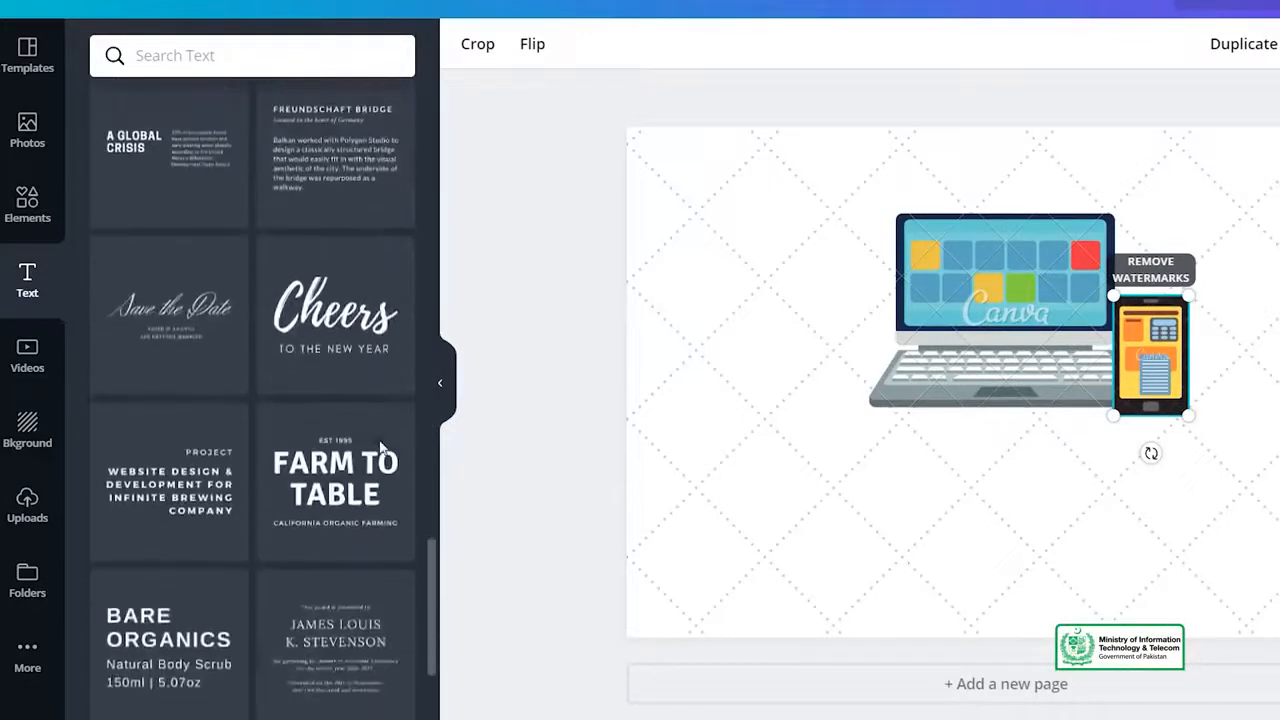
scroll(381, 447, down, 3)
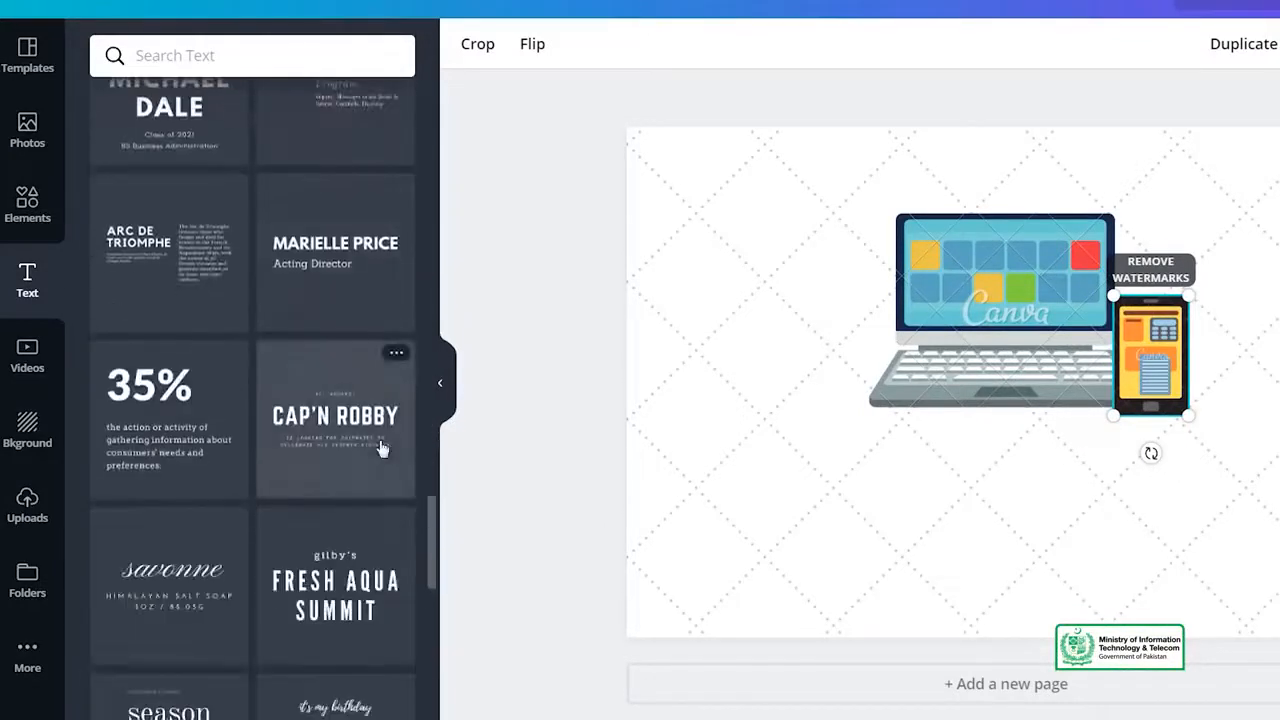
scroll(380, 449, down, 5)
scroll(380, 449, up, 10)
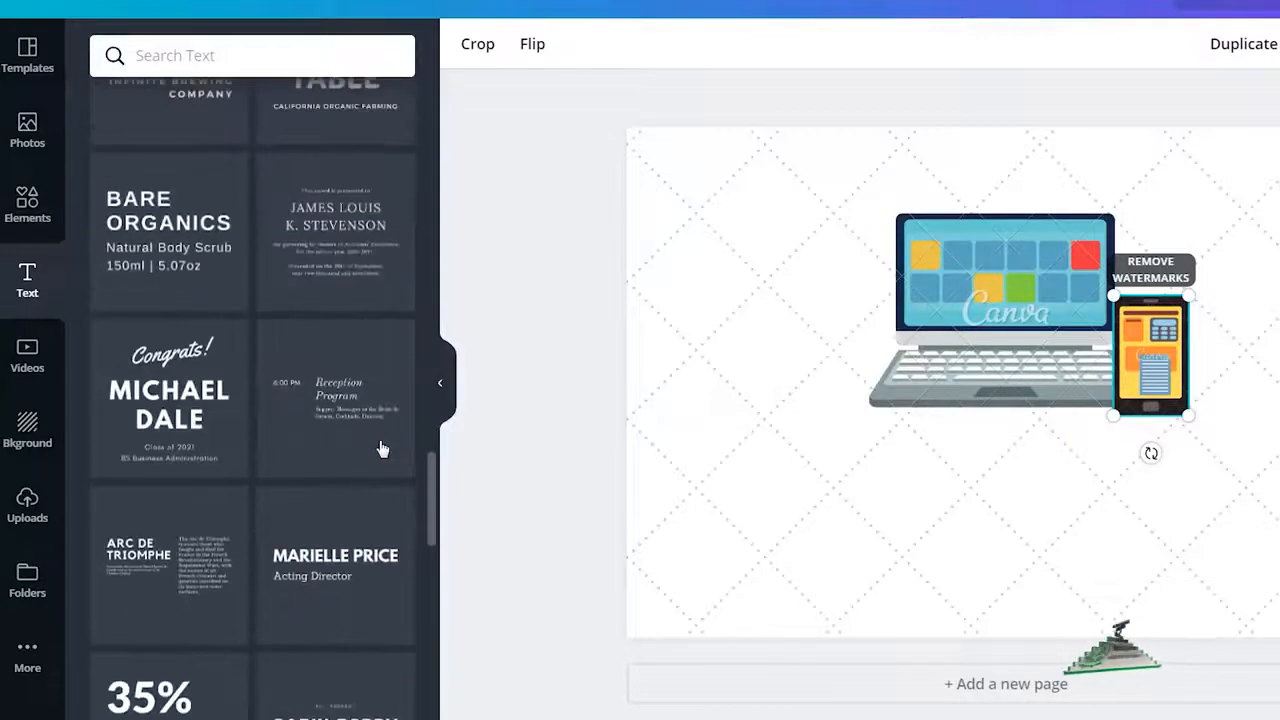
scroll(380, 449, up, 4)
scroll(380, 449, up, 5)
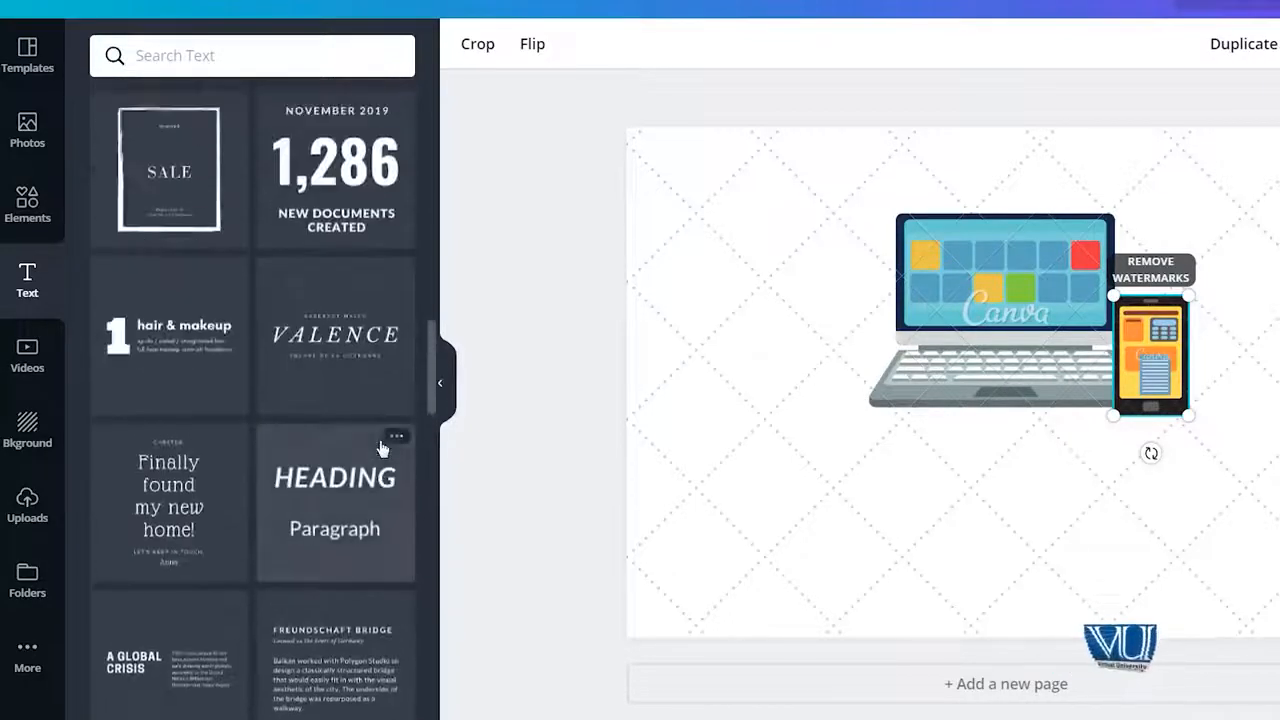
scroll(381, 447, up, 3)
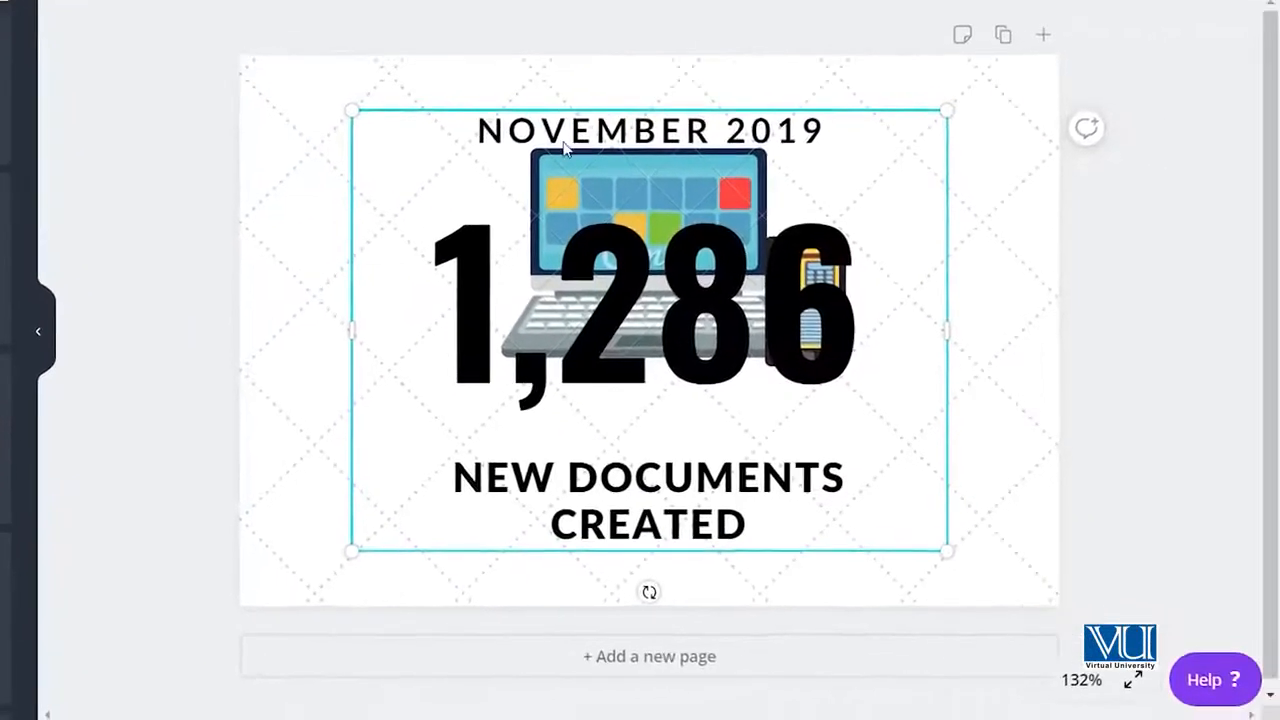
Step: Replace the upper line of the text group with "I WILL DO"
double_click(570, 138)
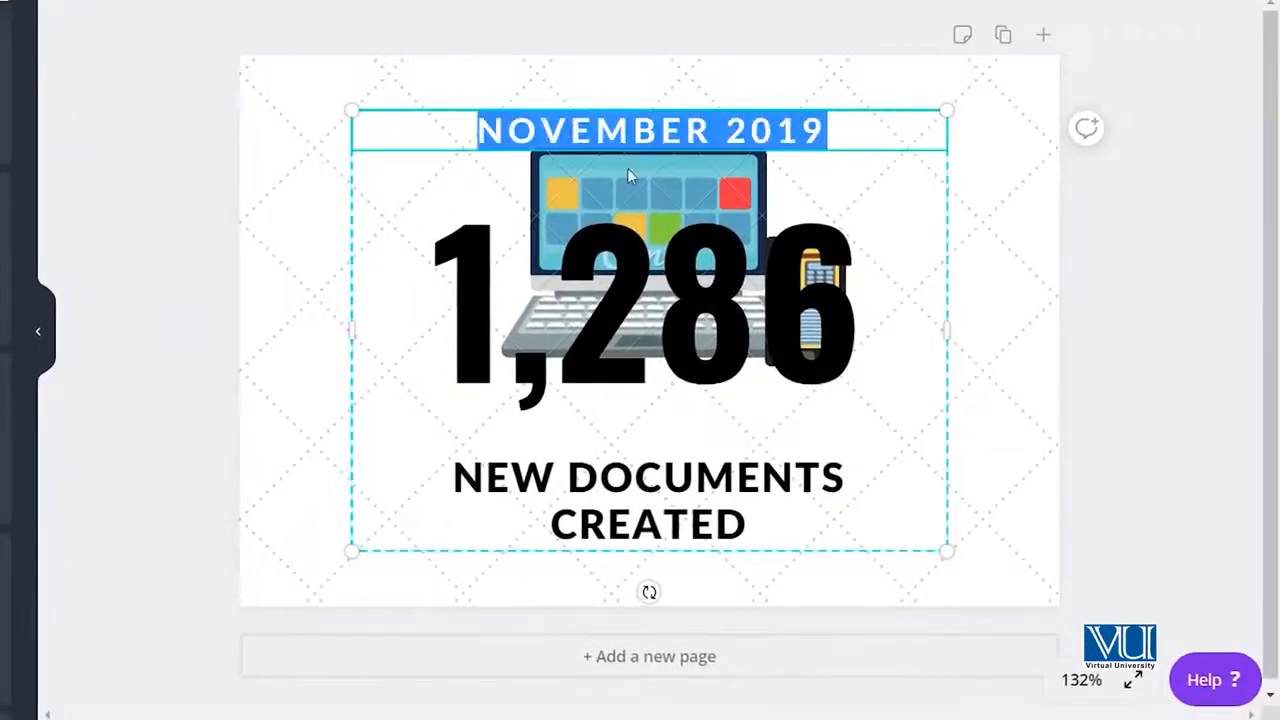
text(I WILL)
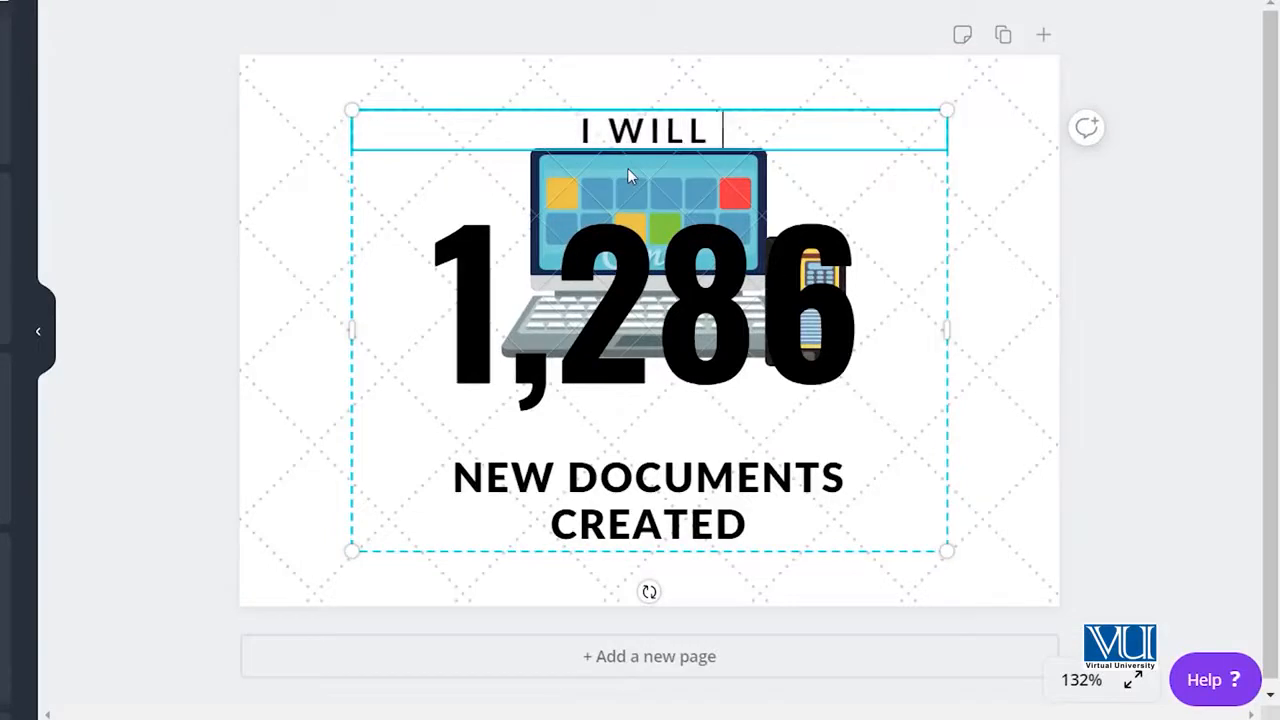
text(DO)
Step: Replace the large number in the text group with "UI/UX"
click(630, 278)
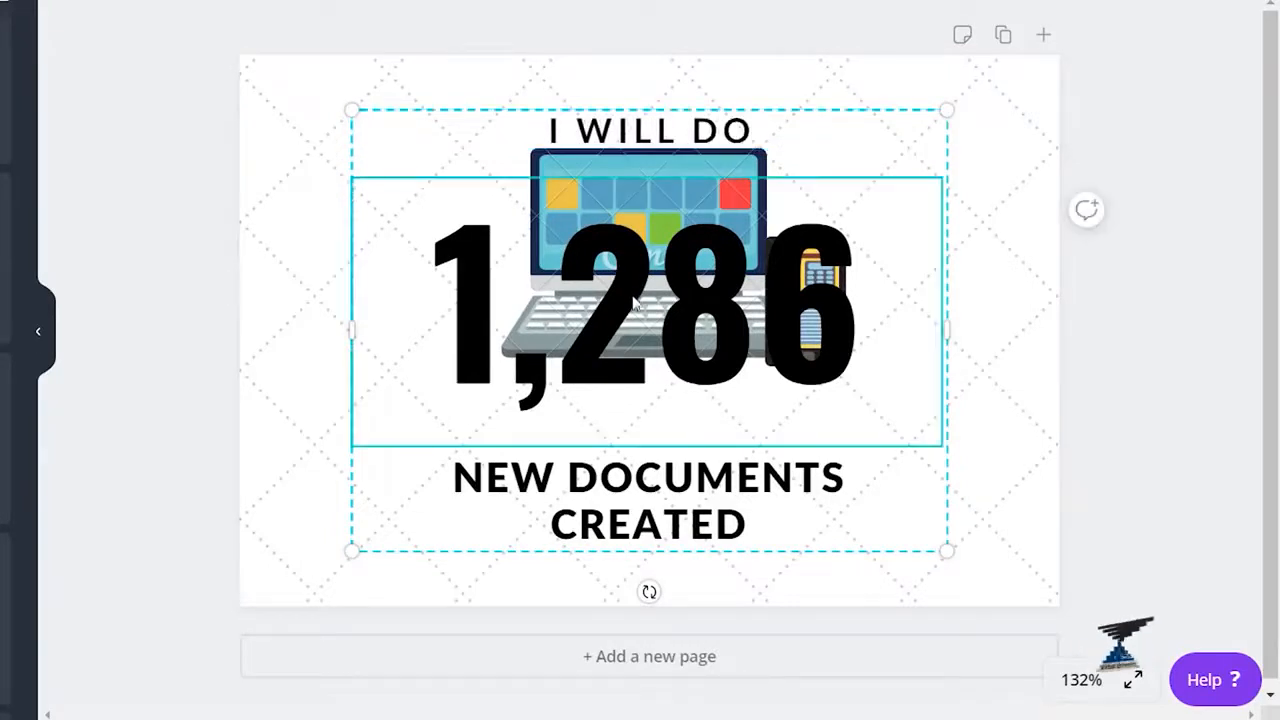
click(633, 296)
text(UI)
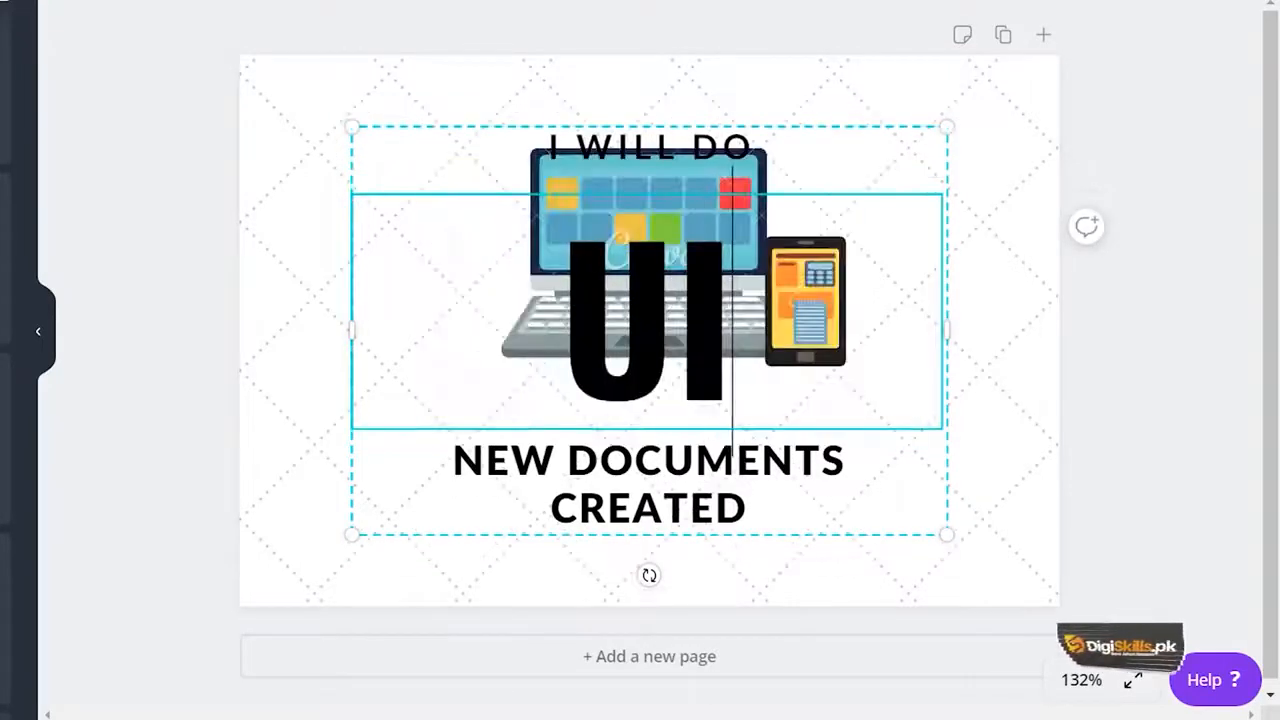
text(/UX)
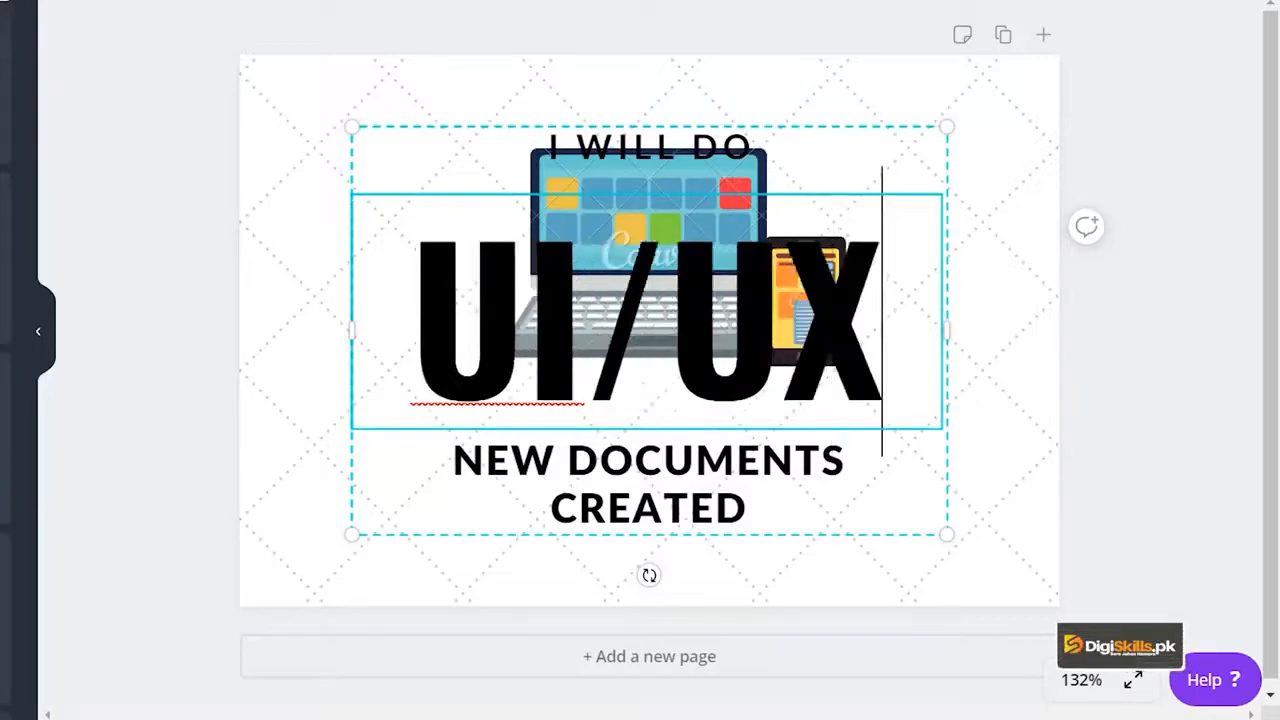
key(ctrl+a)
Step: Replace the lower line of the text group with "DESIGN FOR YOUR WEBSITE AND MOBILE"
click(578, 488)
key(ctrl+a)
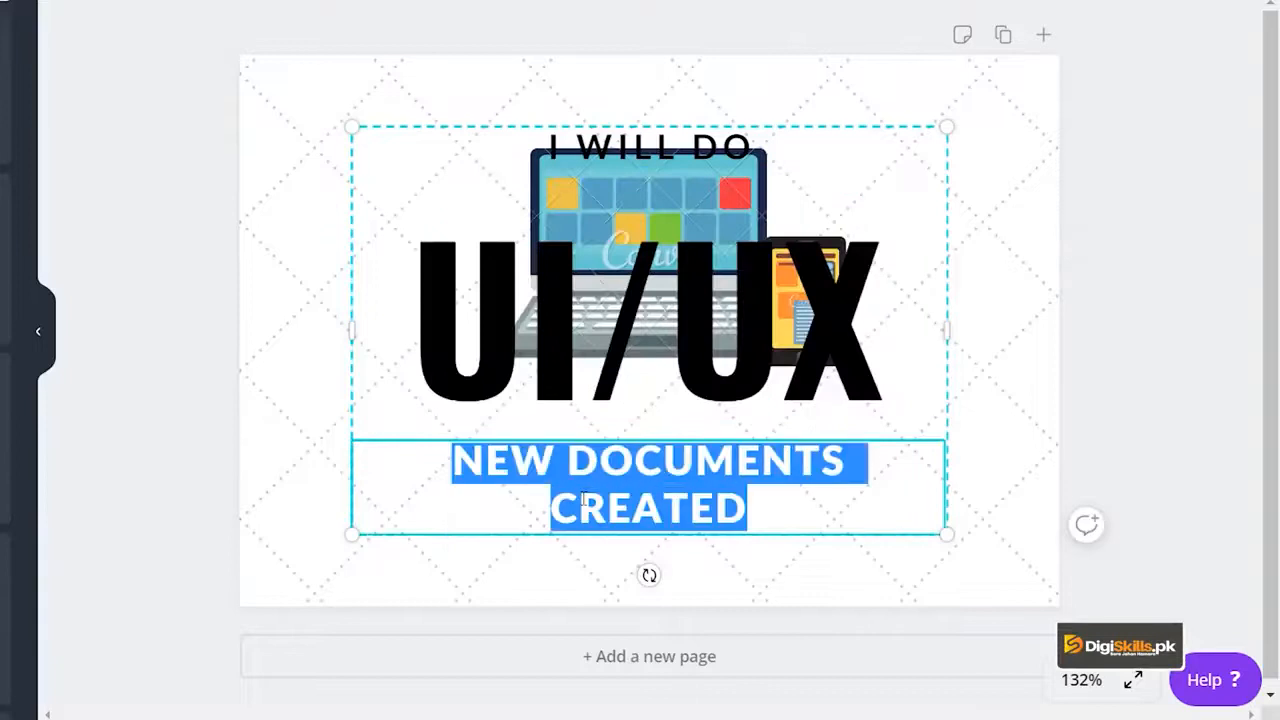
text(DESIGN)
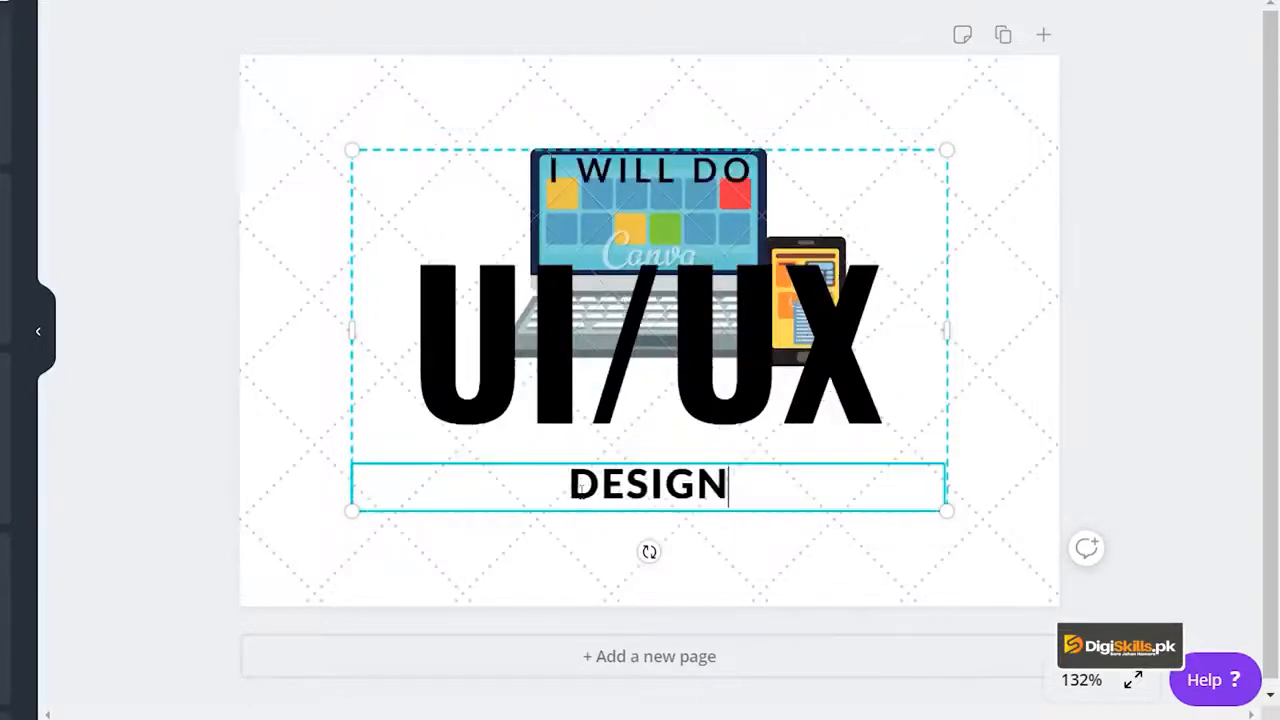
text( FOR YOUR E)
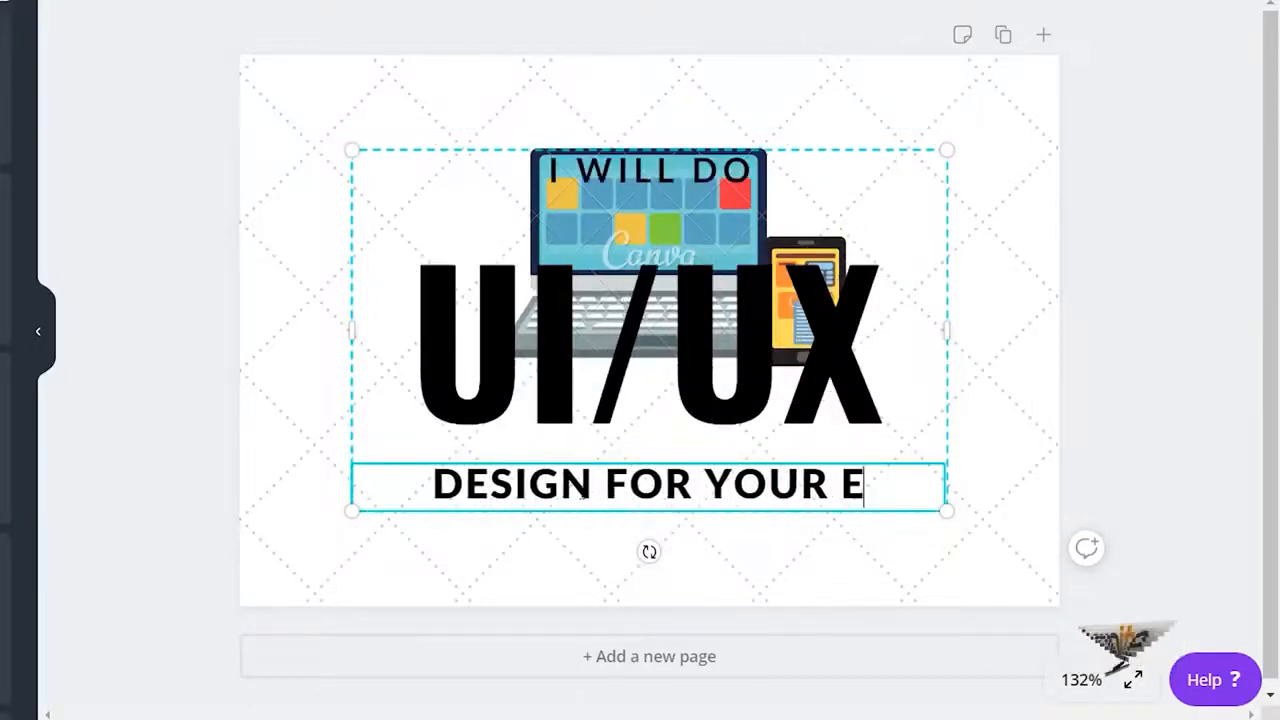
key(BackSpace)
text(WEBSI)
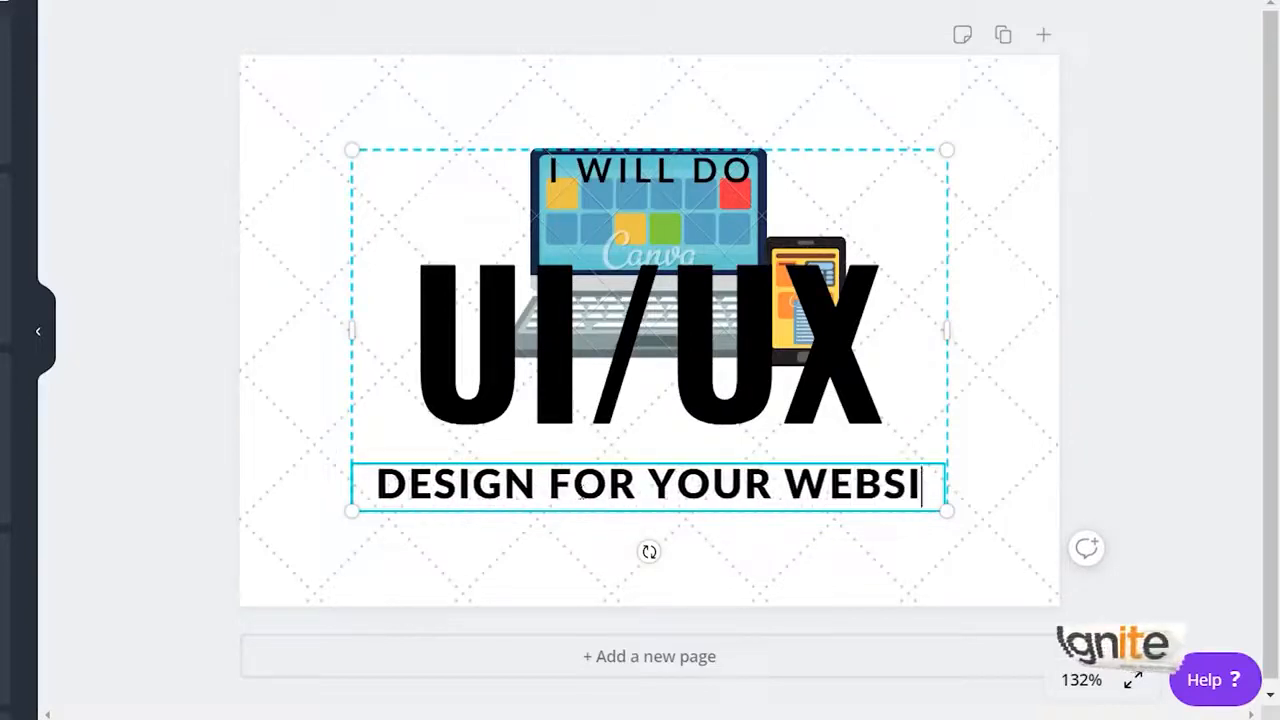
text(TE AND MOBILE)
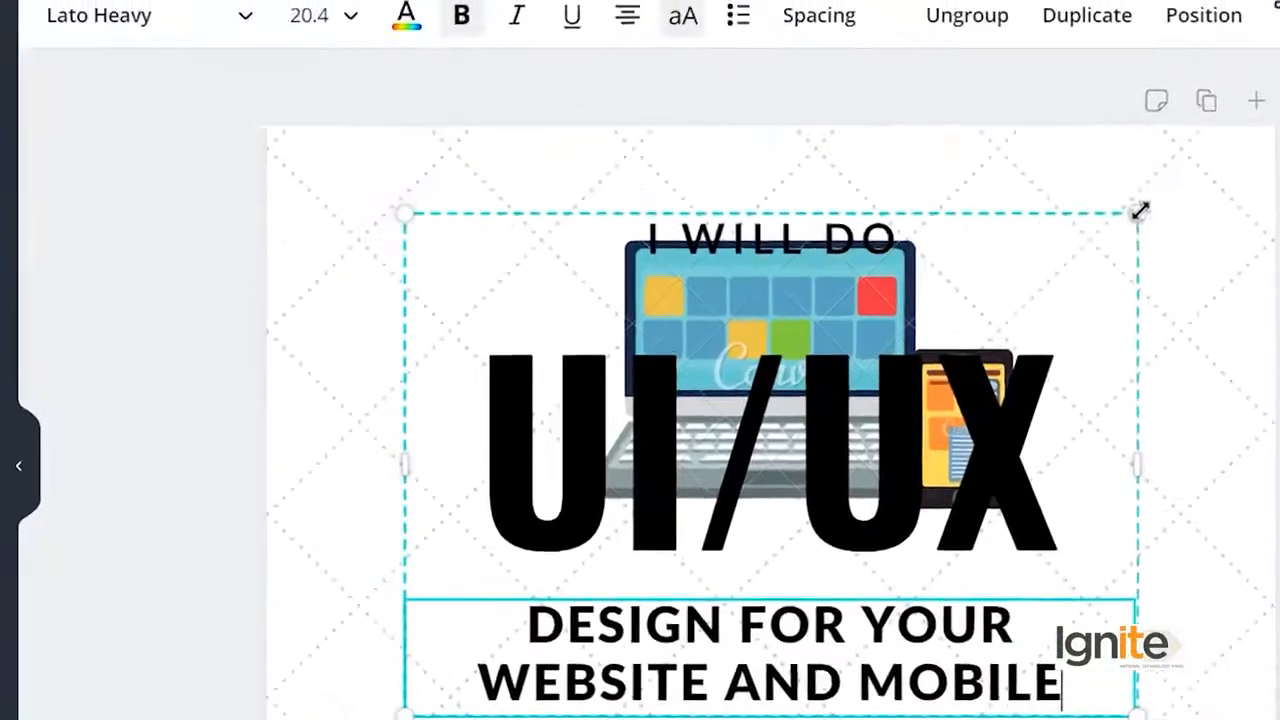
Step: Shrink the text group and centre it beneath the laptop and phone graphics
drag(946, 127, 696, 366)
drag(895, 578, 866, 601)
drag(738, 652, 905, 716)
click(1150, 718)
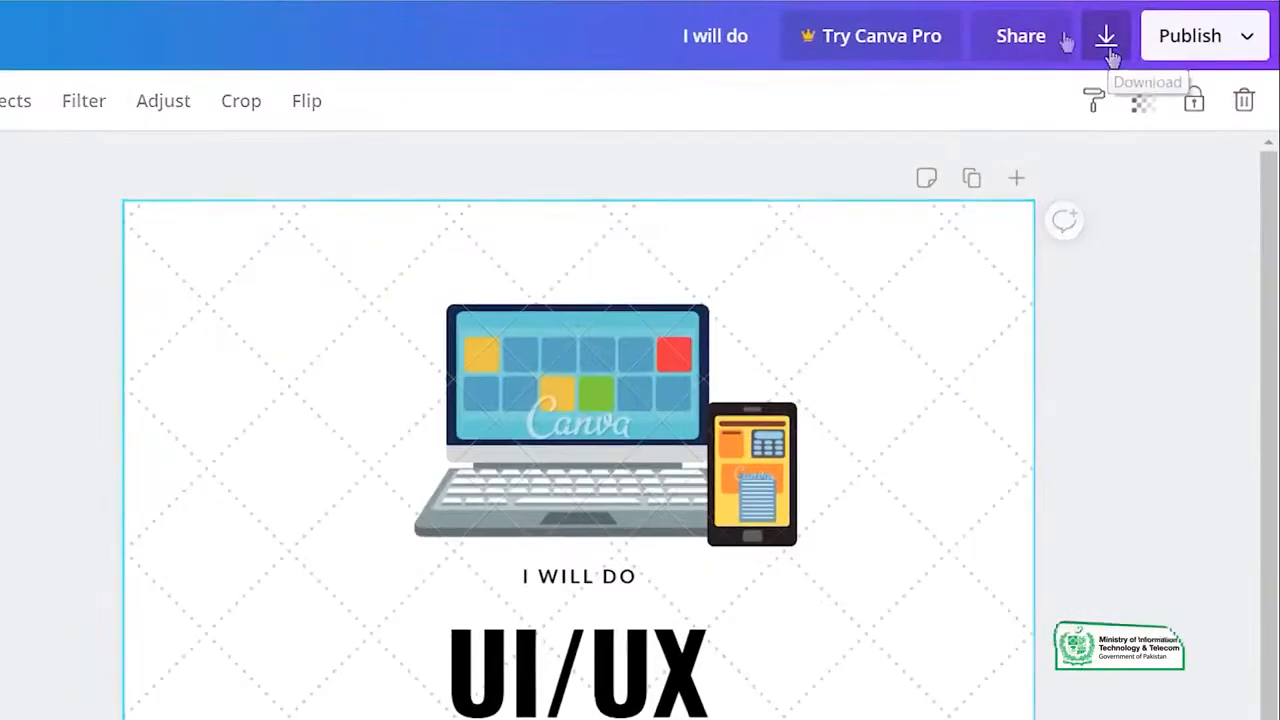
Step: Download the design as a free watermarked PNG draft and dismiss the Canva Pro trial offer
click(1105, 38)
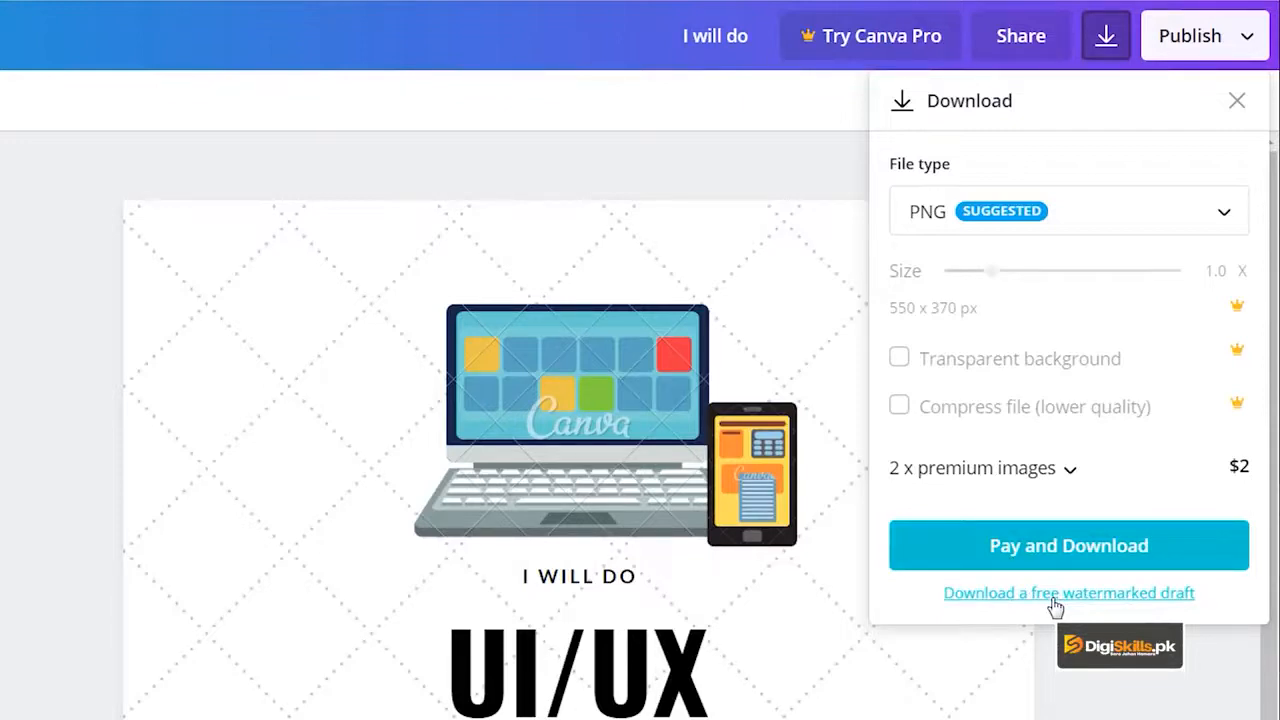
click(1055, 605)
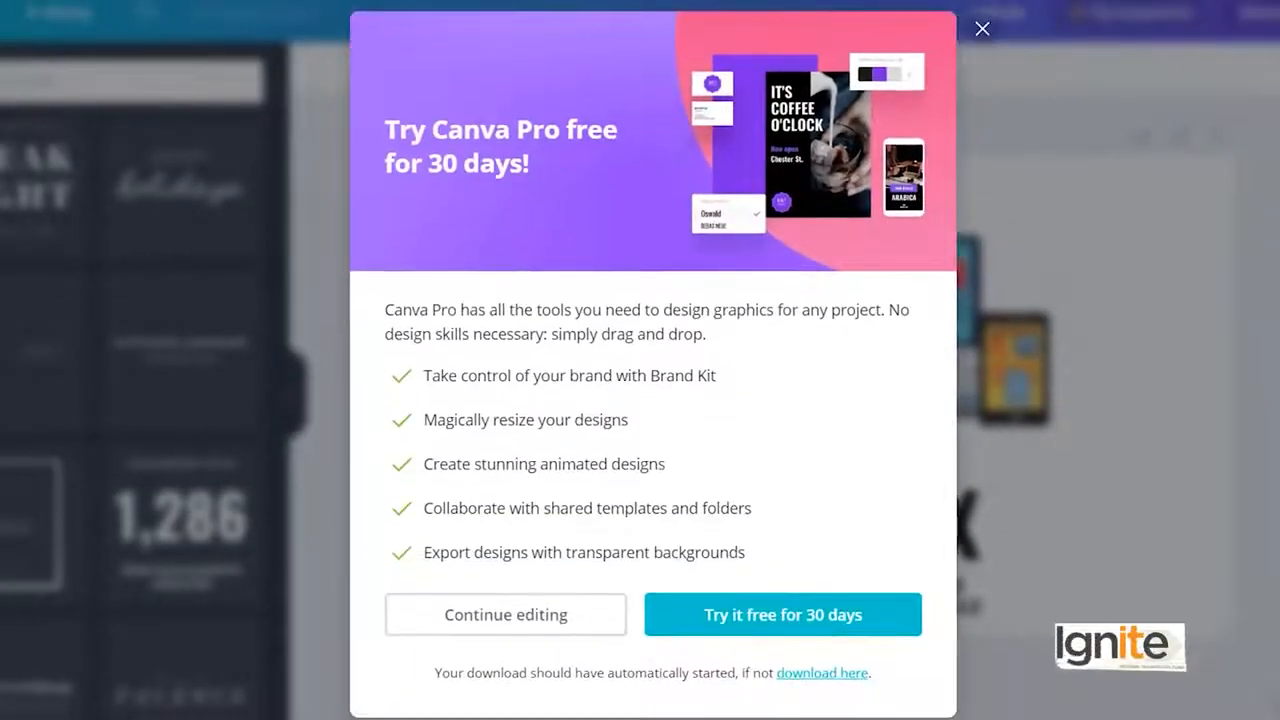
click(982, 30)
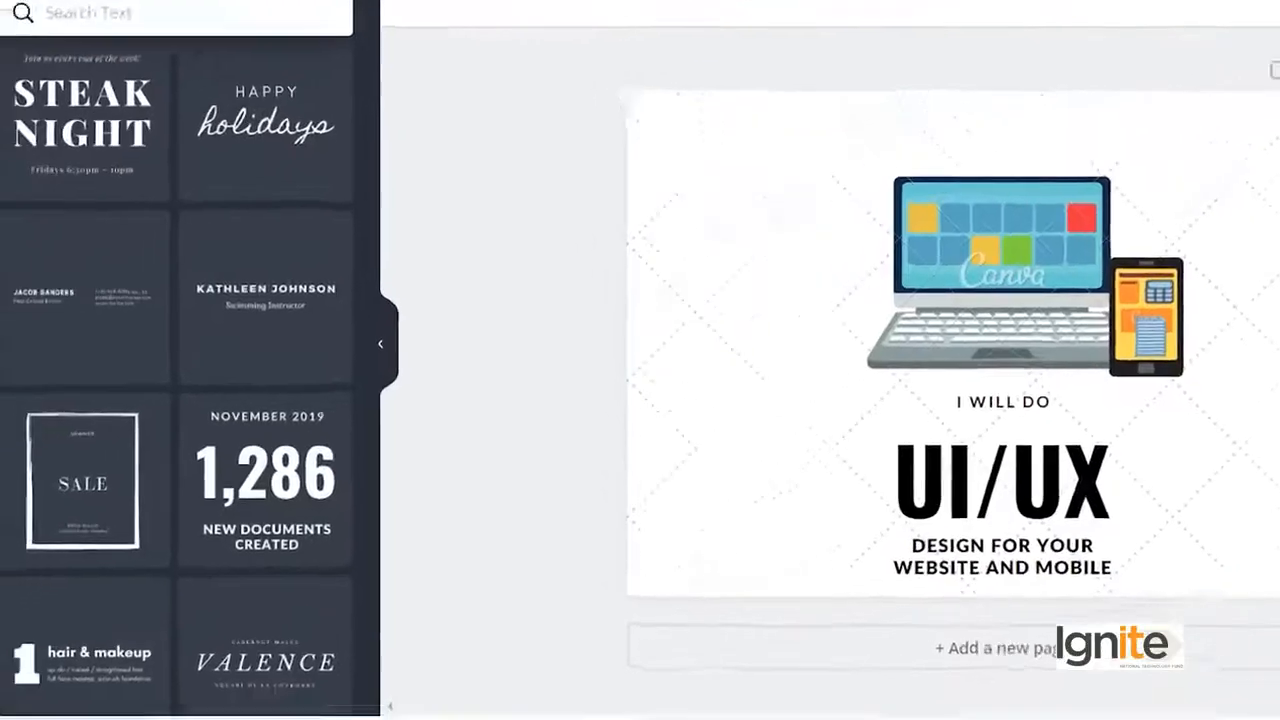